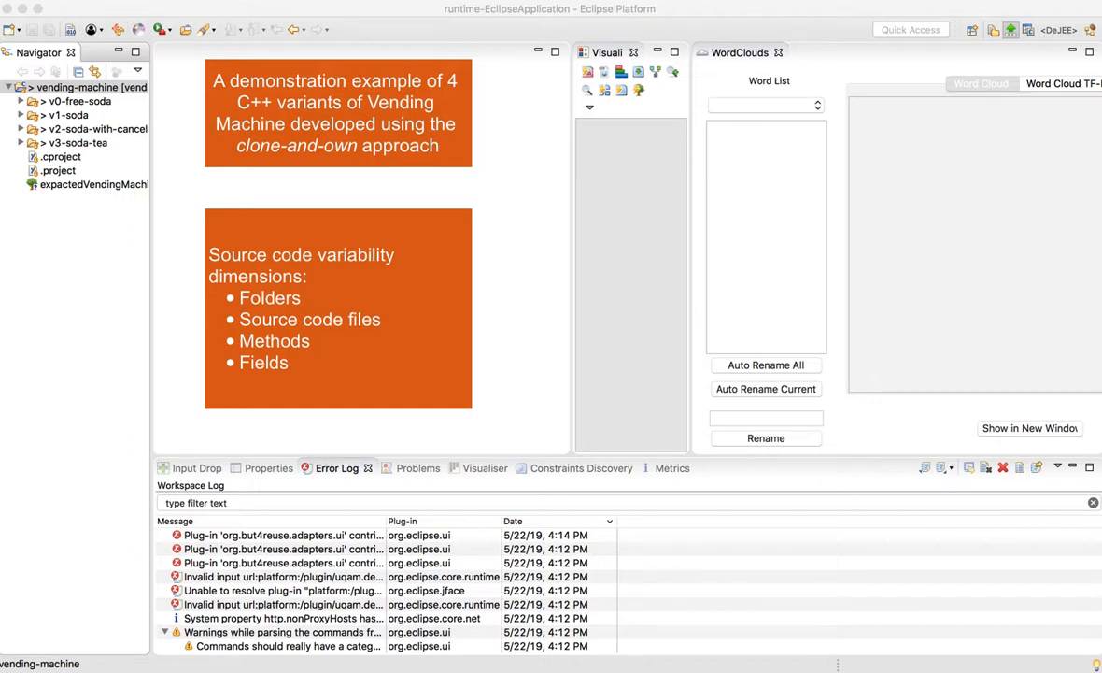
Expand the v0-free-soda, v1-soda and v2-soda-with-cancellation folders of the vending-machine project to examine the source files of these variants.
click(91, 102)
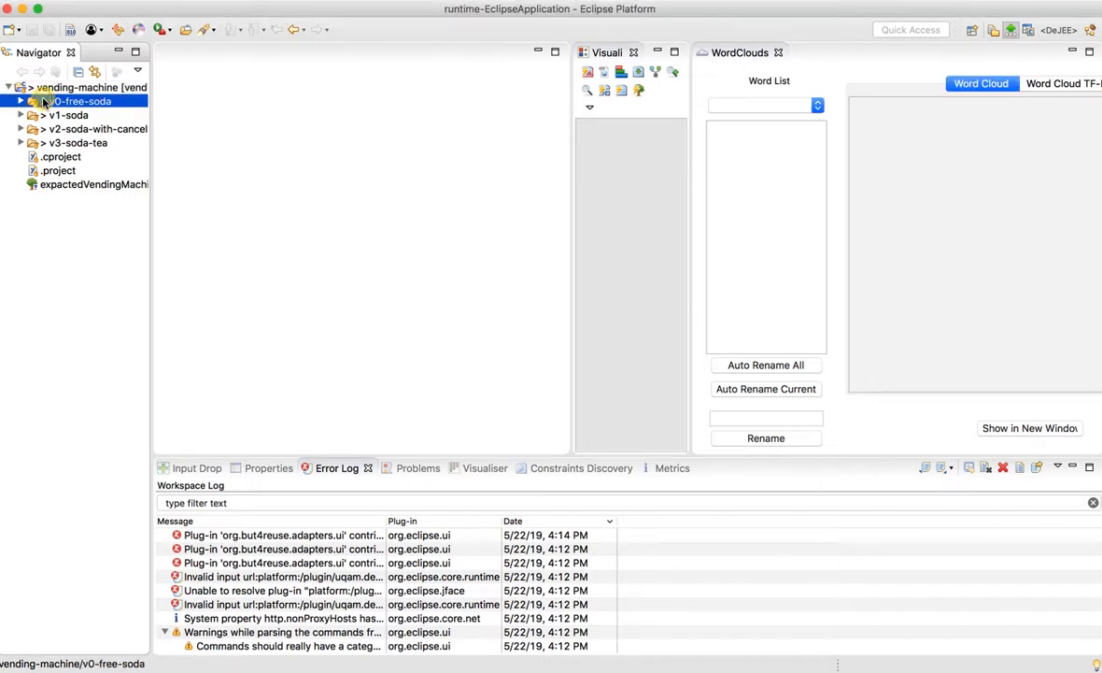
double_click(43, 102)
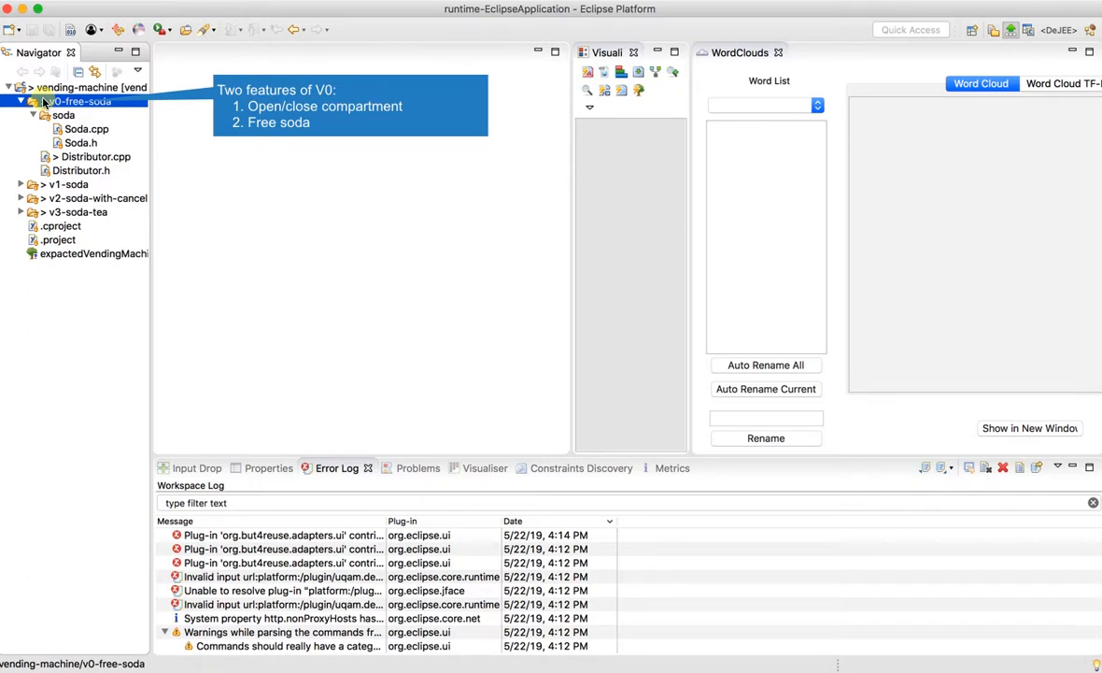
click(26, 185)
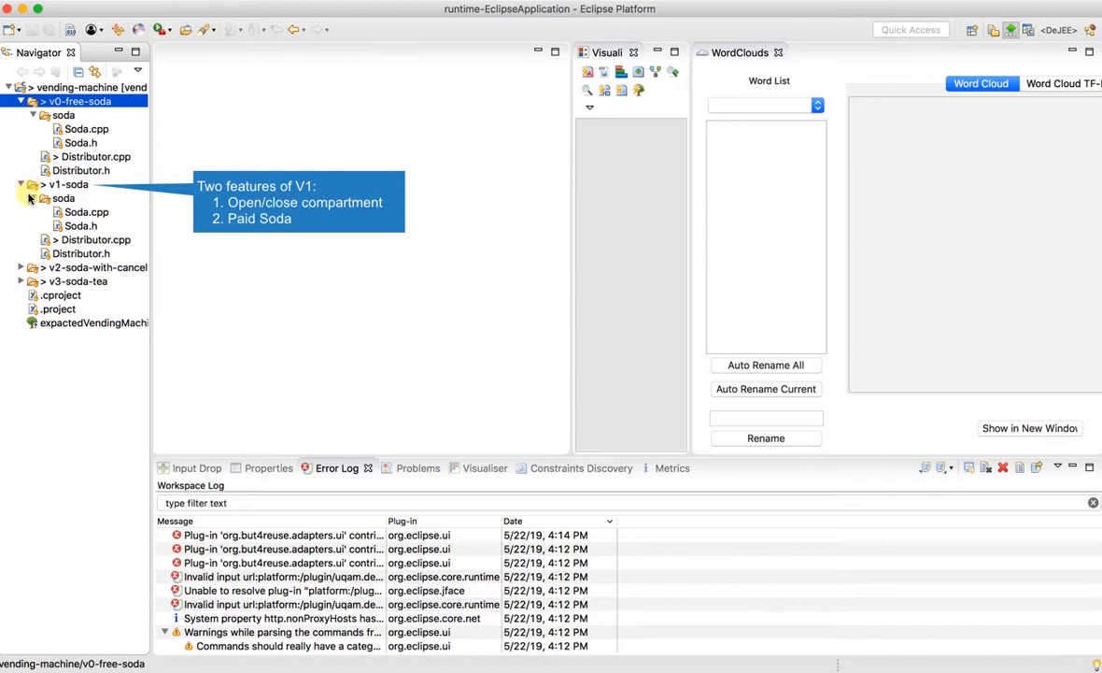
click(29, 269)
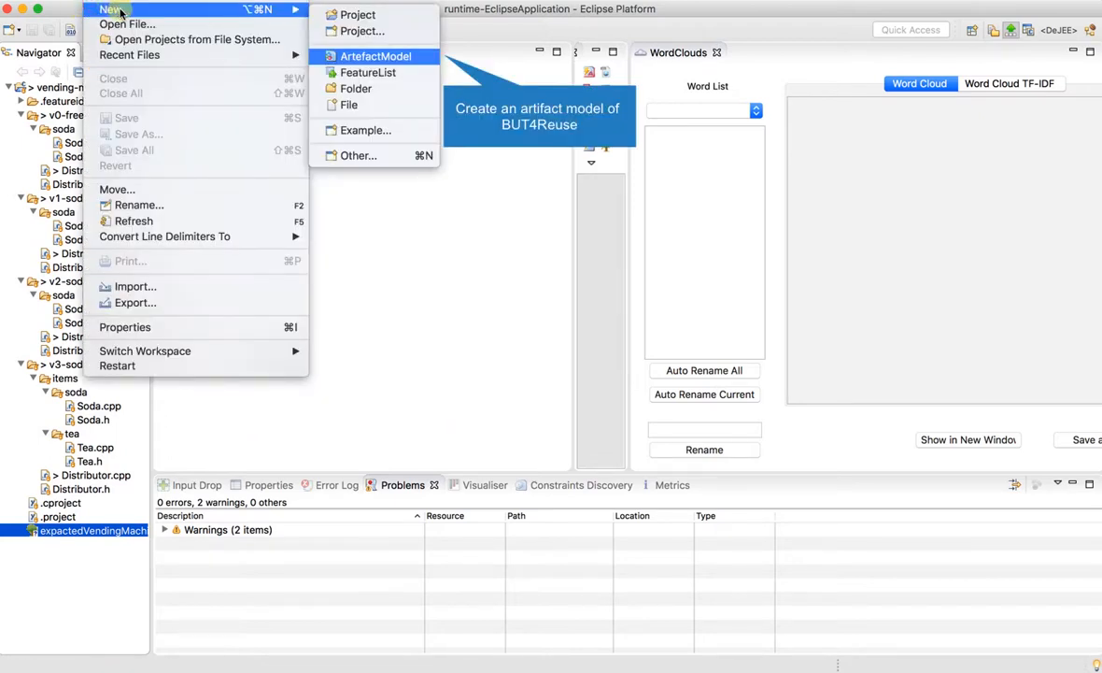
Create a new ArtefactModel file named vendingMachine.artefactmodel in the vending-machine project.
click(388, 60)
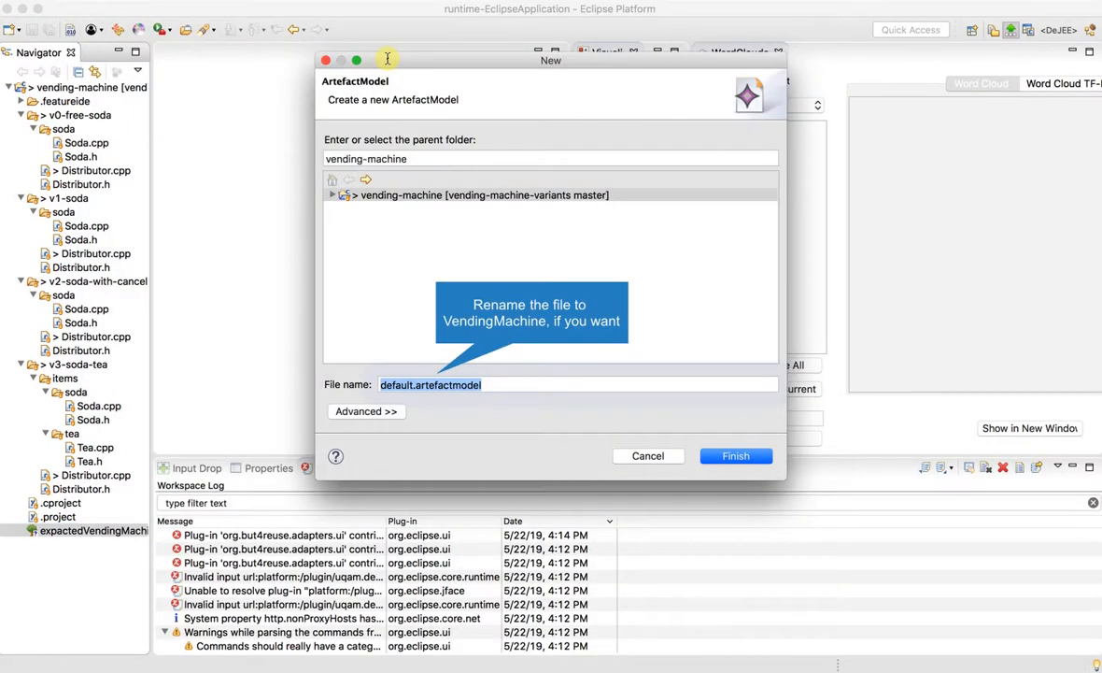
click(404, 384)
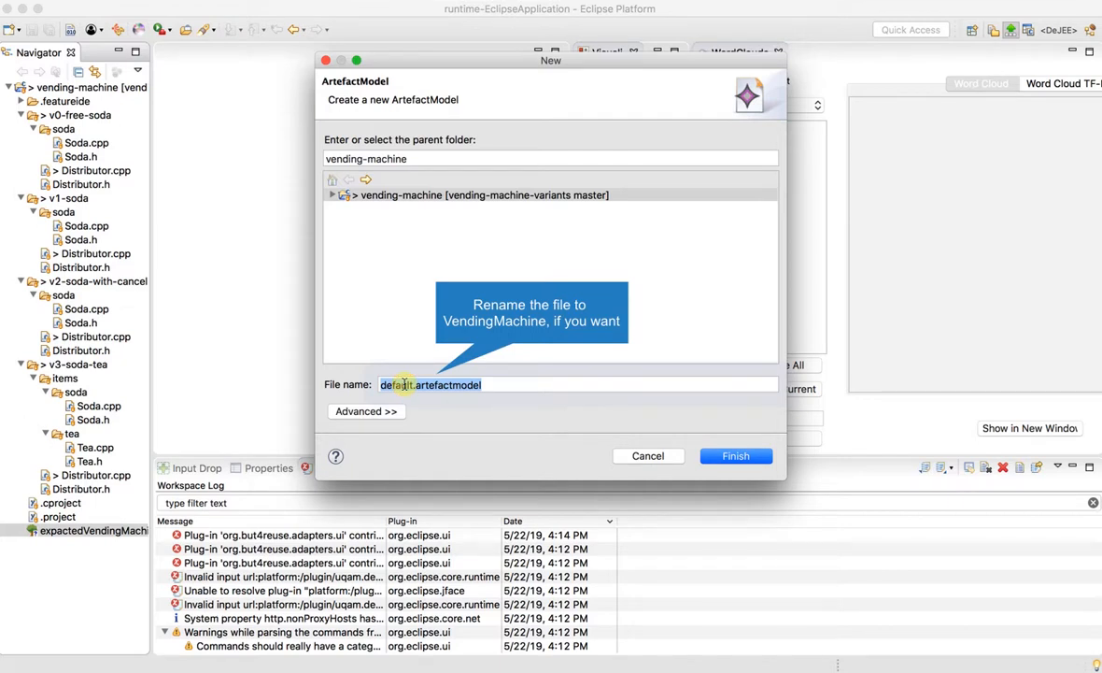
text(vendingMachine)
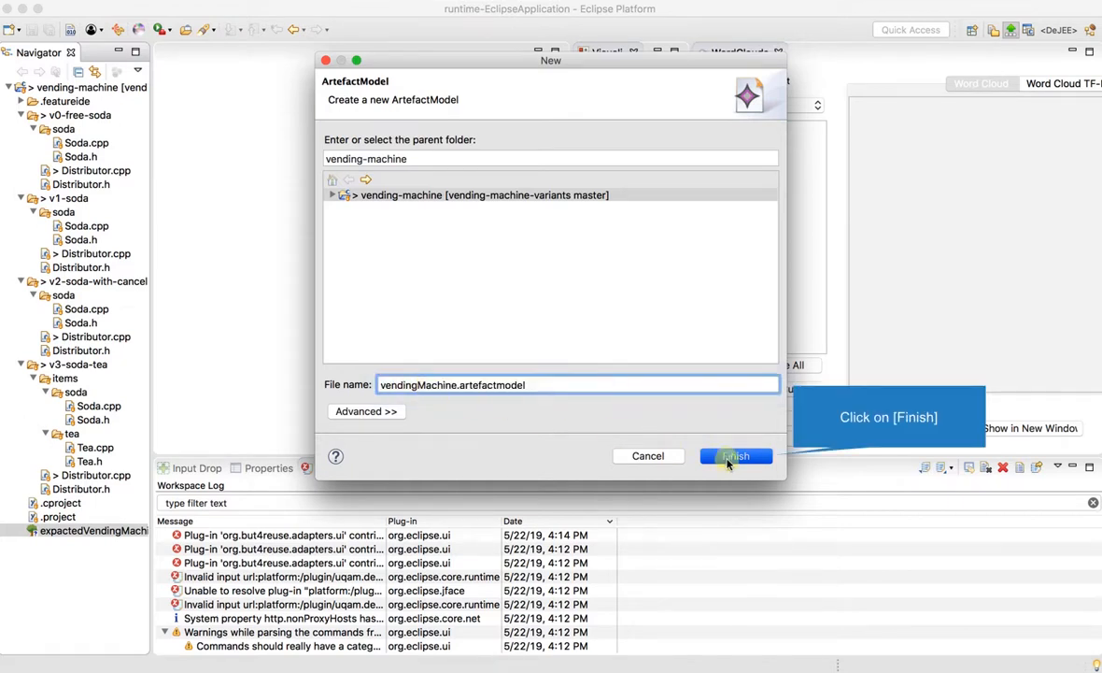
click(729, 454)
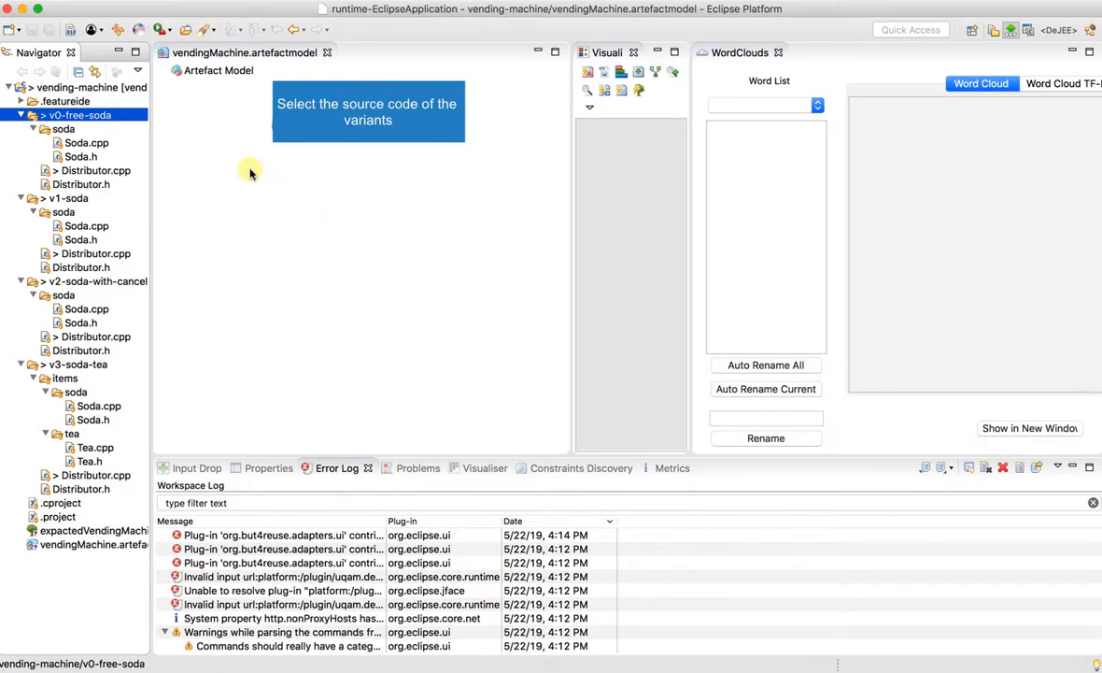
Add the v0-free-soda, v1-soda, v2-soda-with-cancellation and v3-soda-tea folders to the artefact model.
super+click(73, 199)
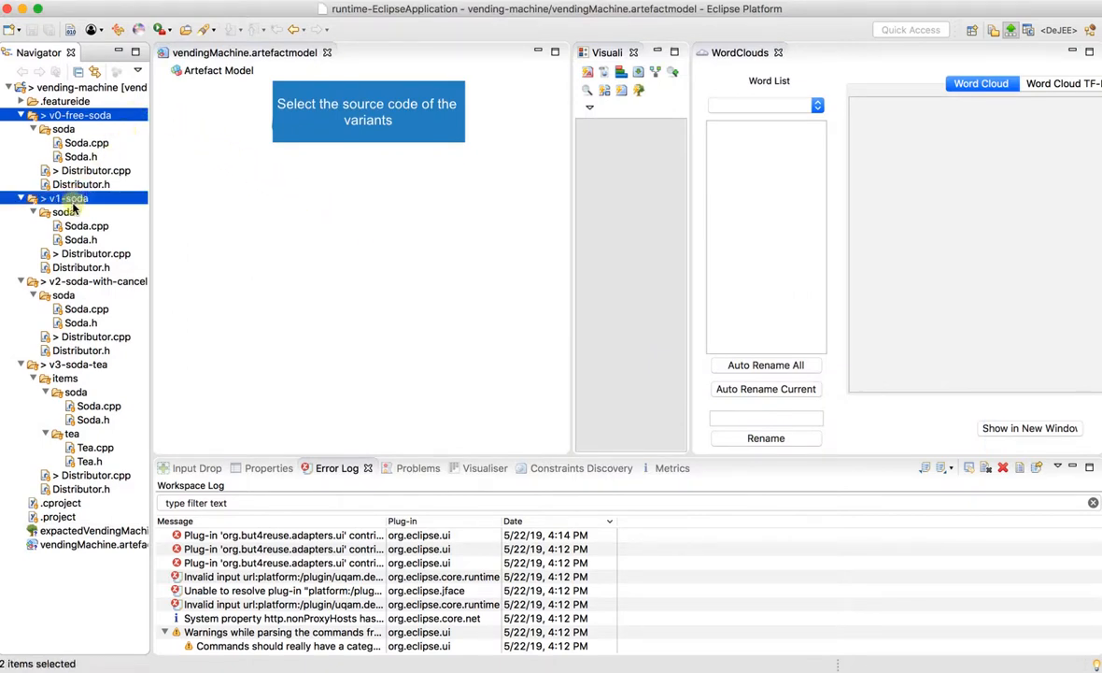
super+click(68, 281)
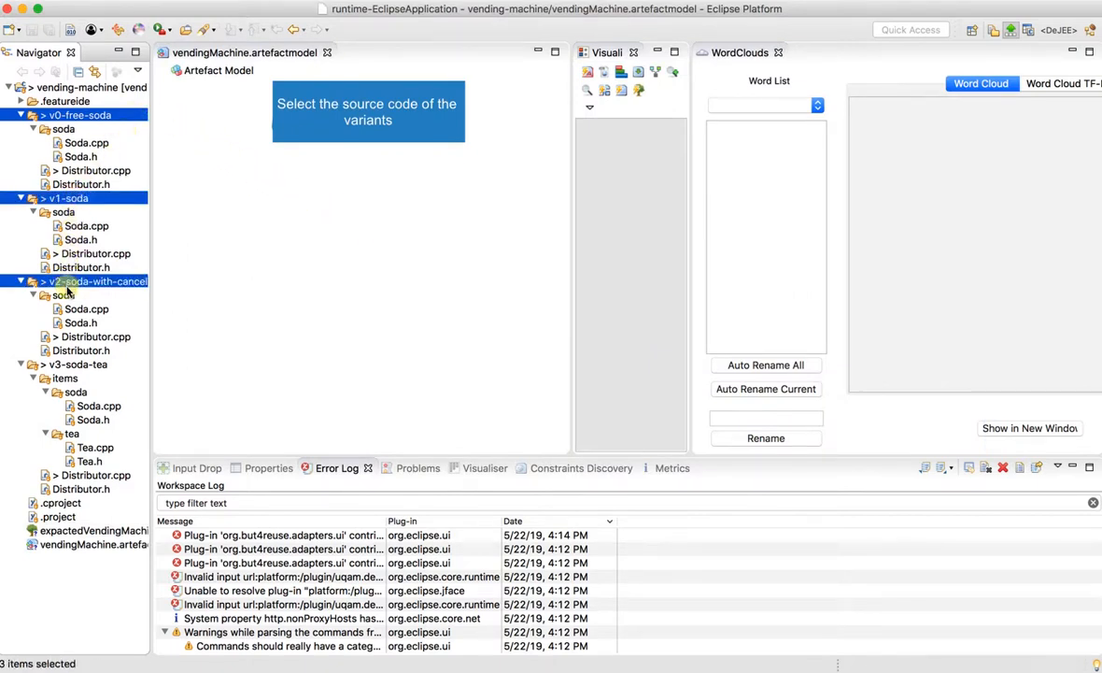
super+click(65, 366)
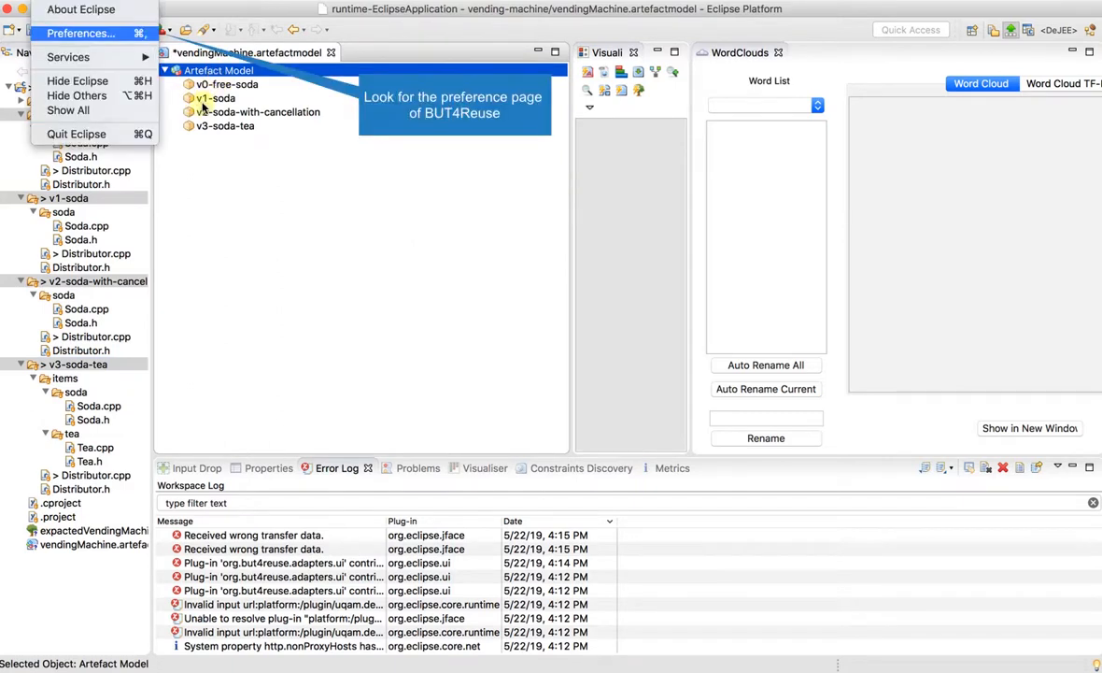
In the BUT4Reuse C/C++ Understanding adapter preferences, choose specific elements for parsing and include Includes and Methods.
click(84, 38)
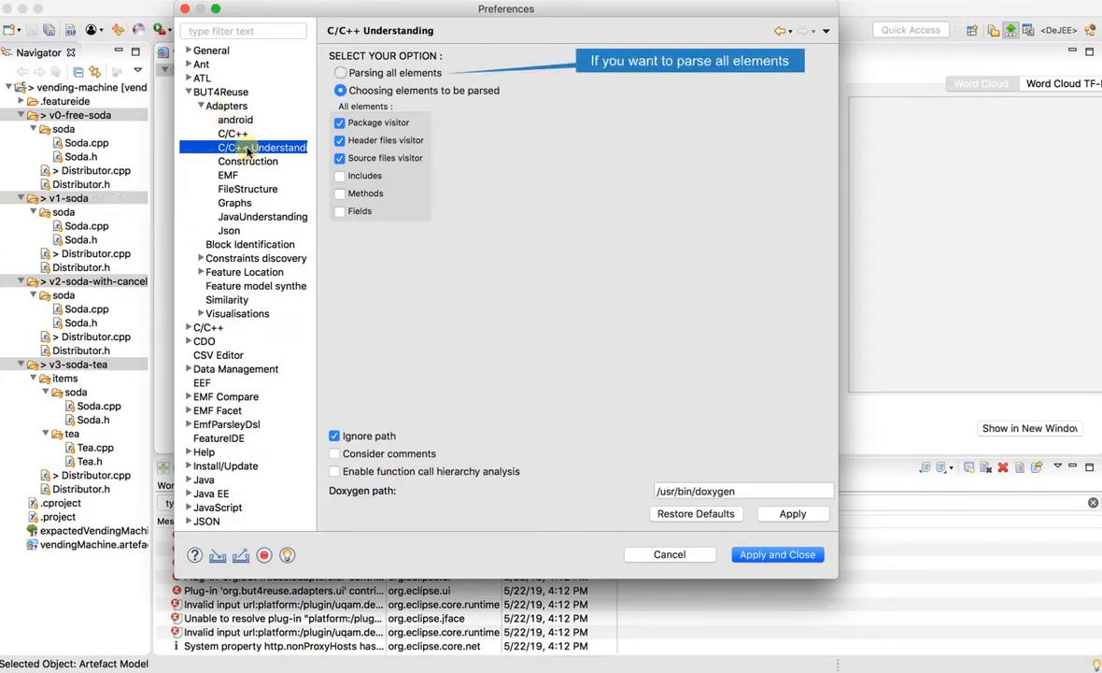
click(354, 75)
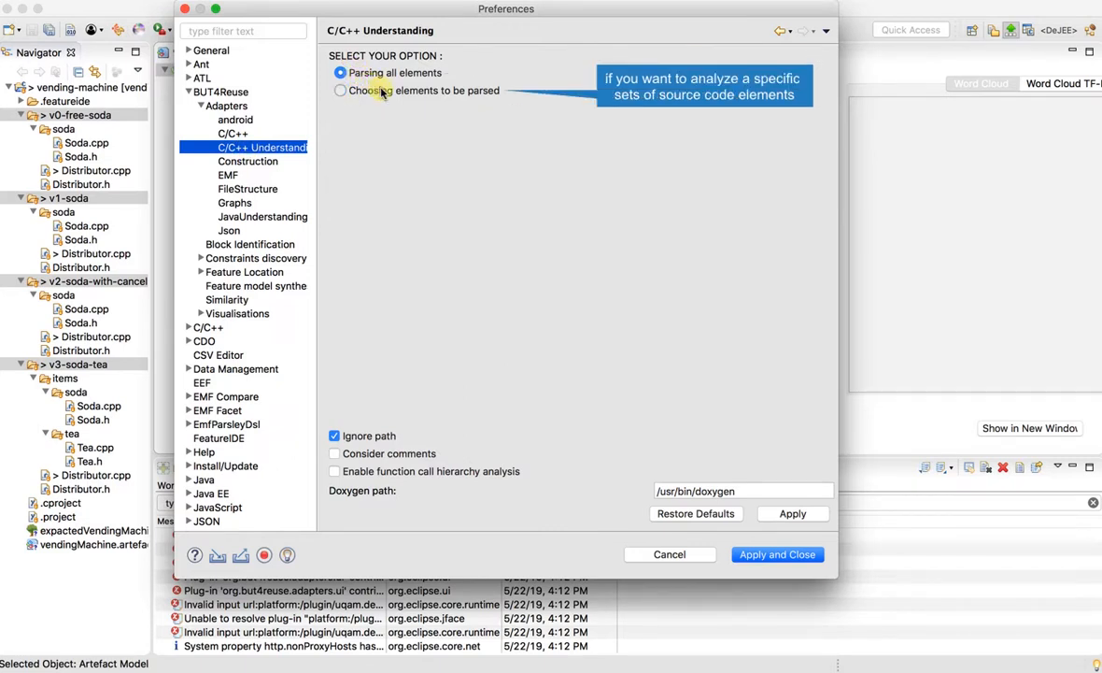
click(382, 91)
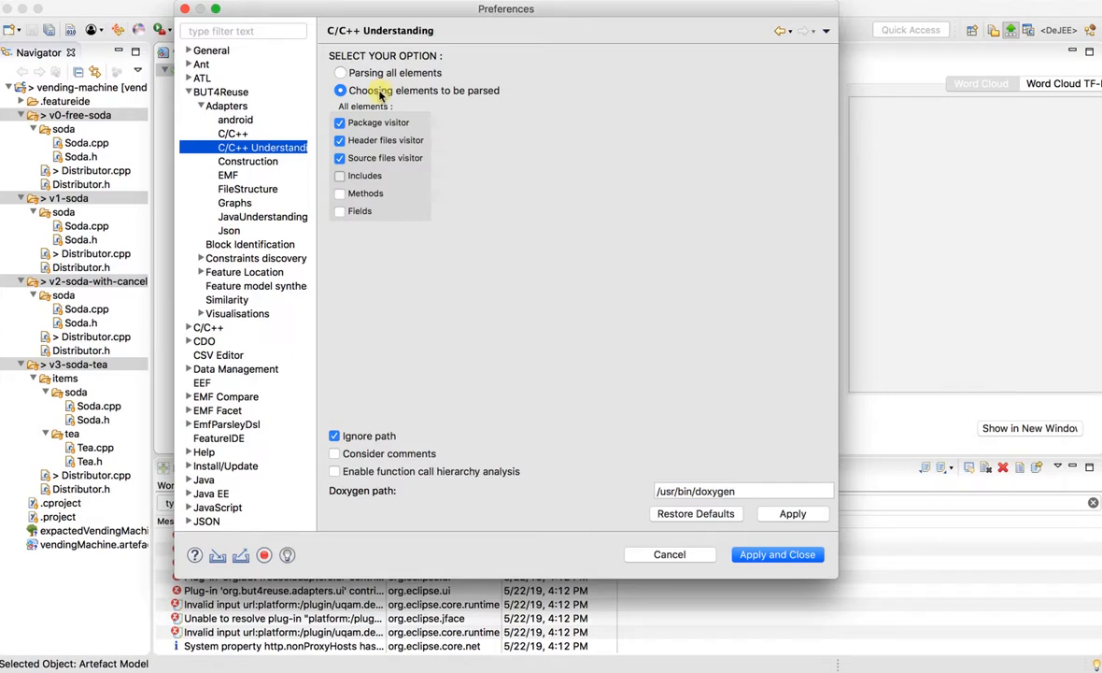
click(340, 178)
click(340, 194)
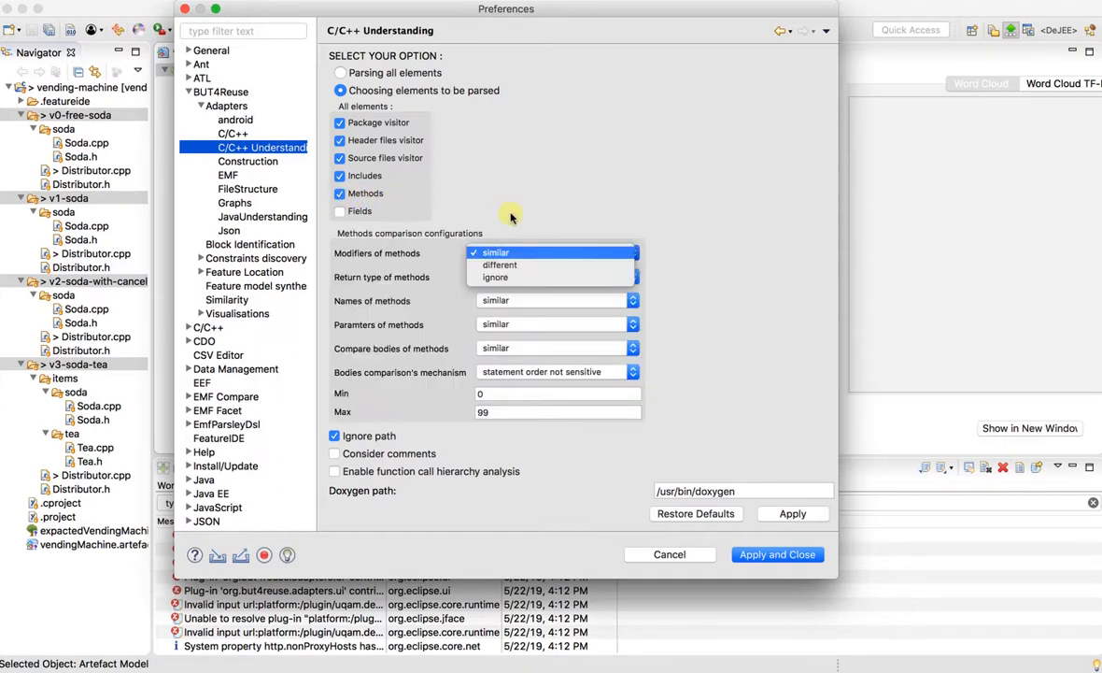
Examine the method comparison options for modifiers, names, parameters and the bodies comparison mechanism, keeping modifiers, names and parameters at similar.
click(633, 254)
click(632, 254)
click(598, 300)
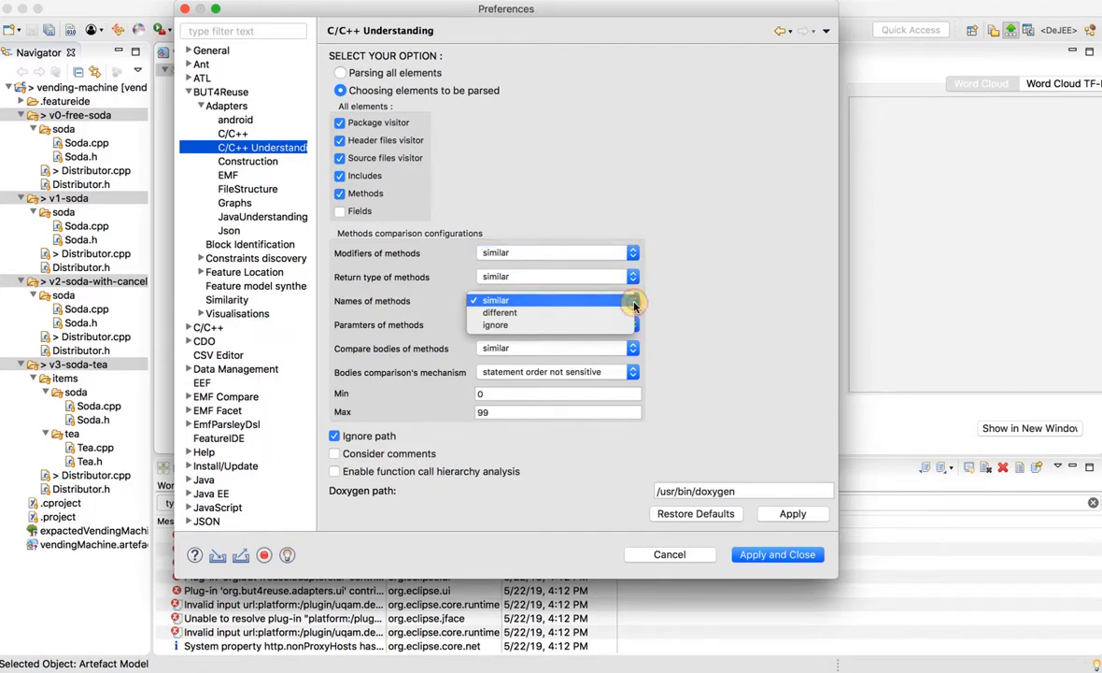
click(551, 299)
click(598, 324)
click(551, 324)
click(598, 372)
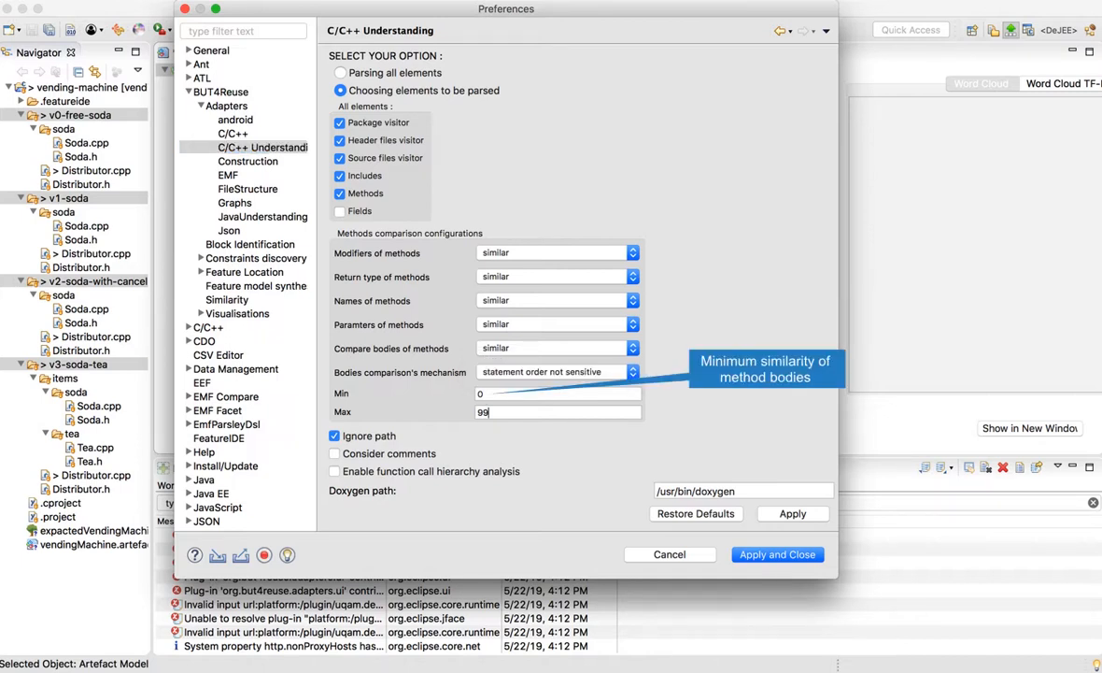
Set the method body similarity range to a minimum of 10 and a maximum of 100, and toggle the Ignore path option.
double_click(536, 410)
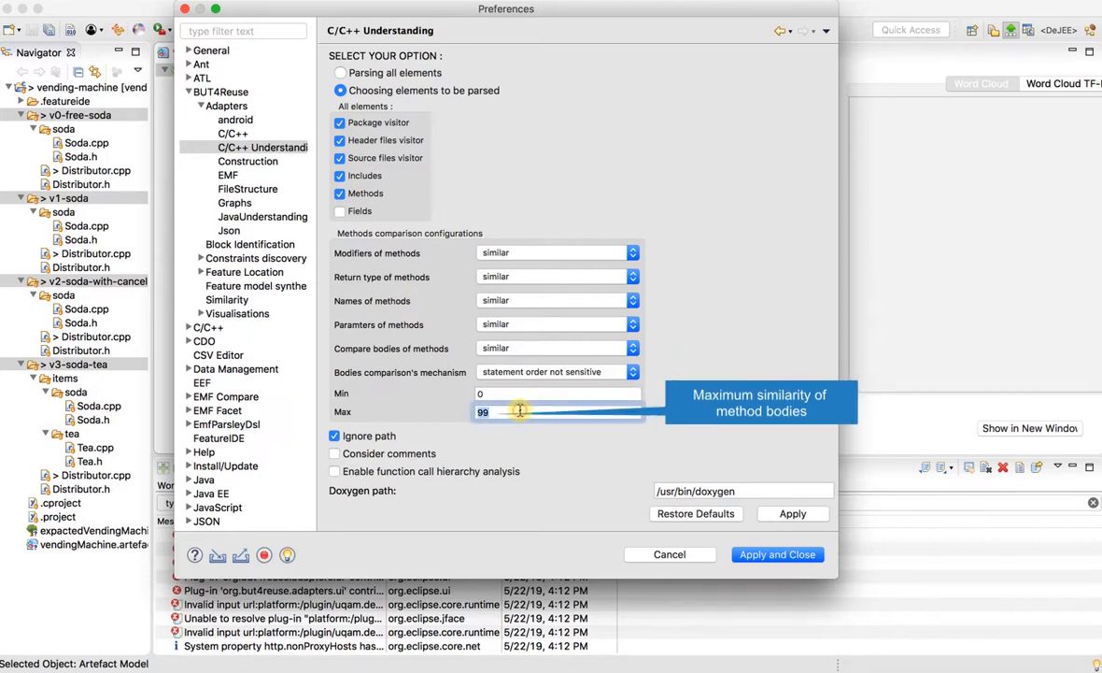
text(100)
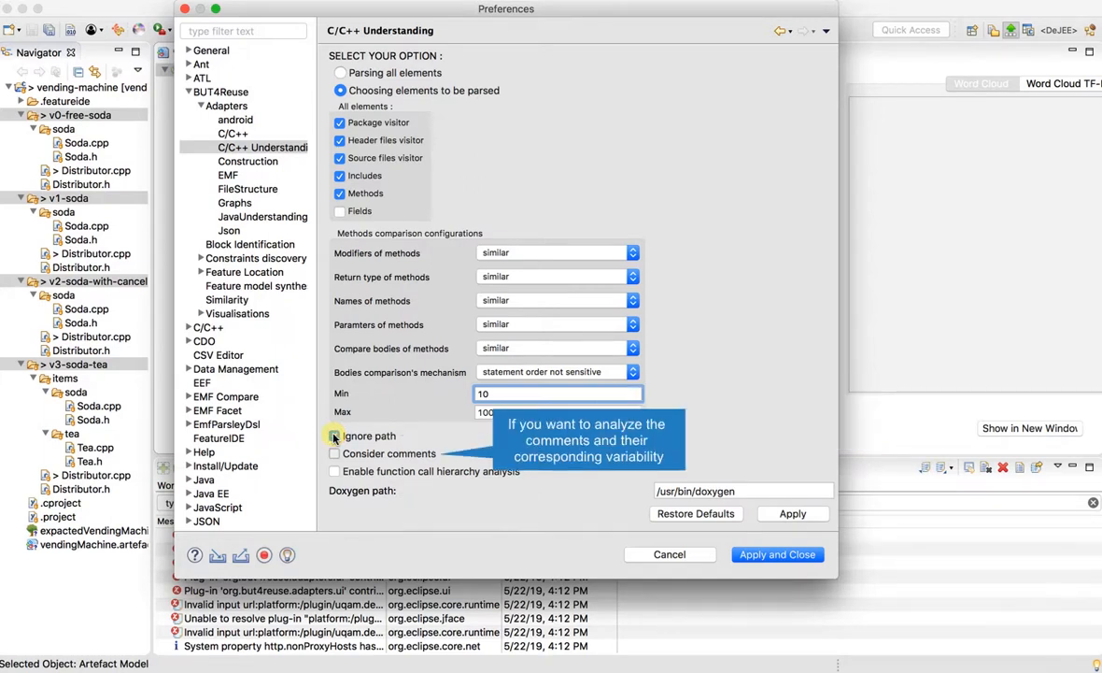
click(335, 436)
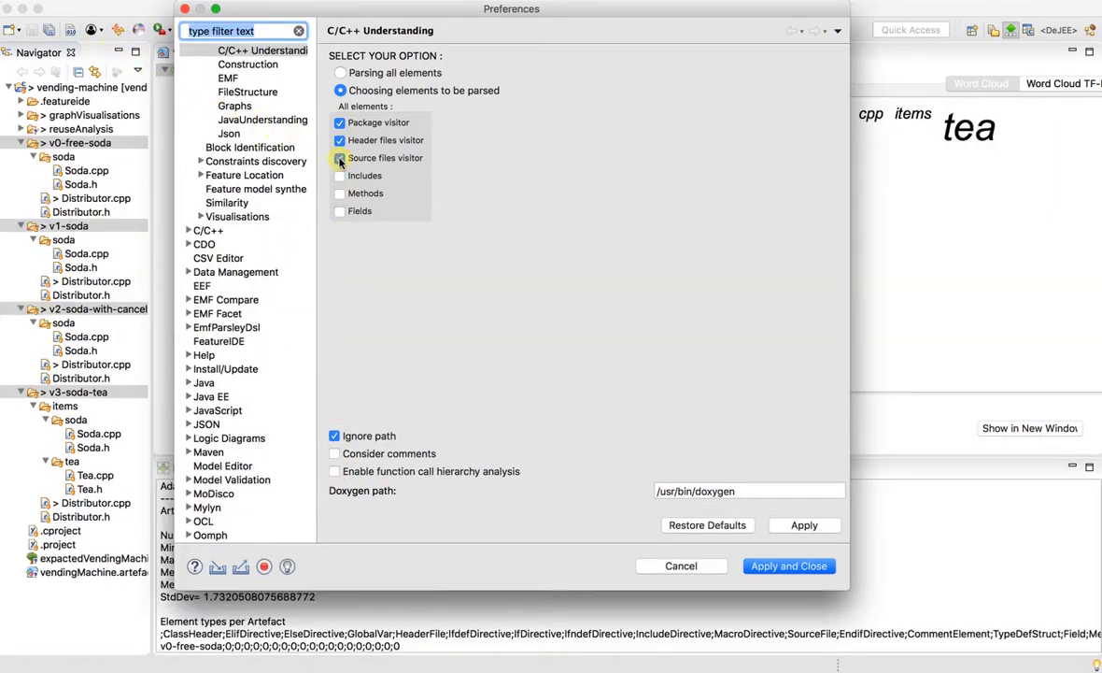
Limit the parsed elements to Methods only, excluding the package, header files and source files visitors.
click(340, 159)
click(340, 142)
click(340, 124)
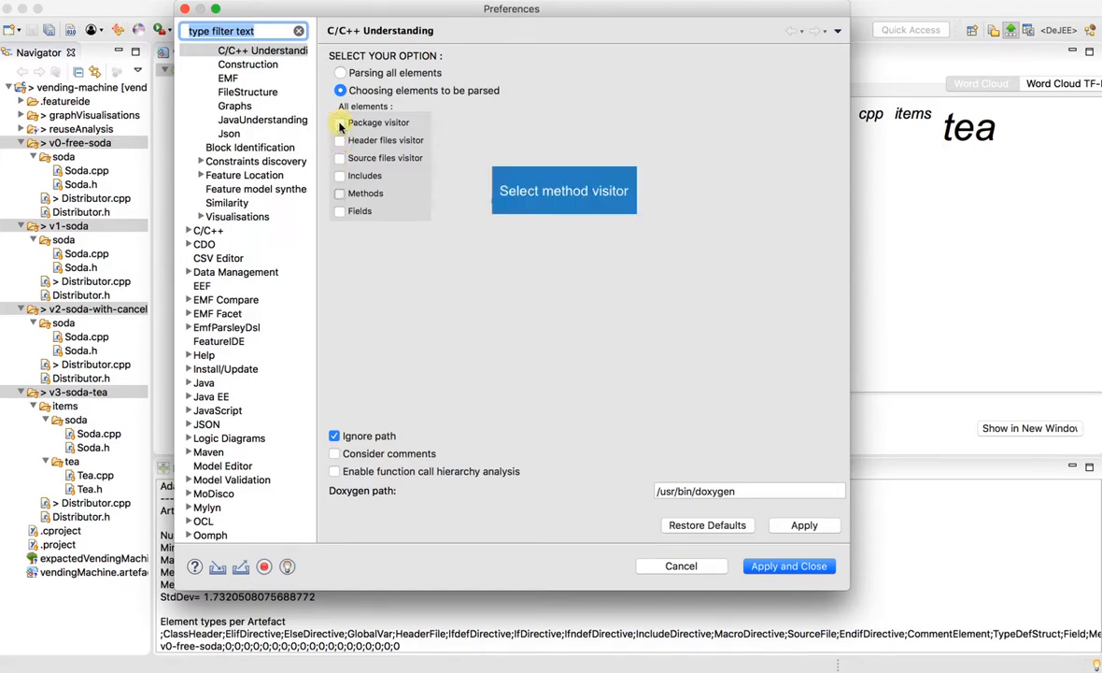
click(339, 195)
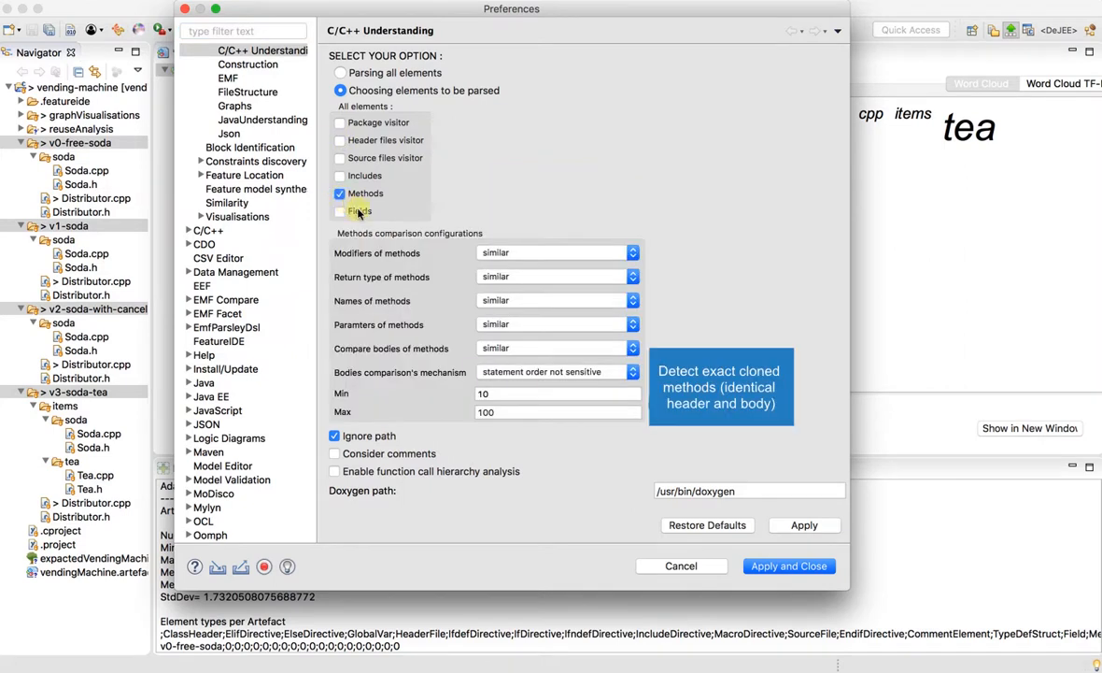
Set the minimum method body similarity to 100 and apply the adapter preferences.
click(531, 393)
text(0)
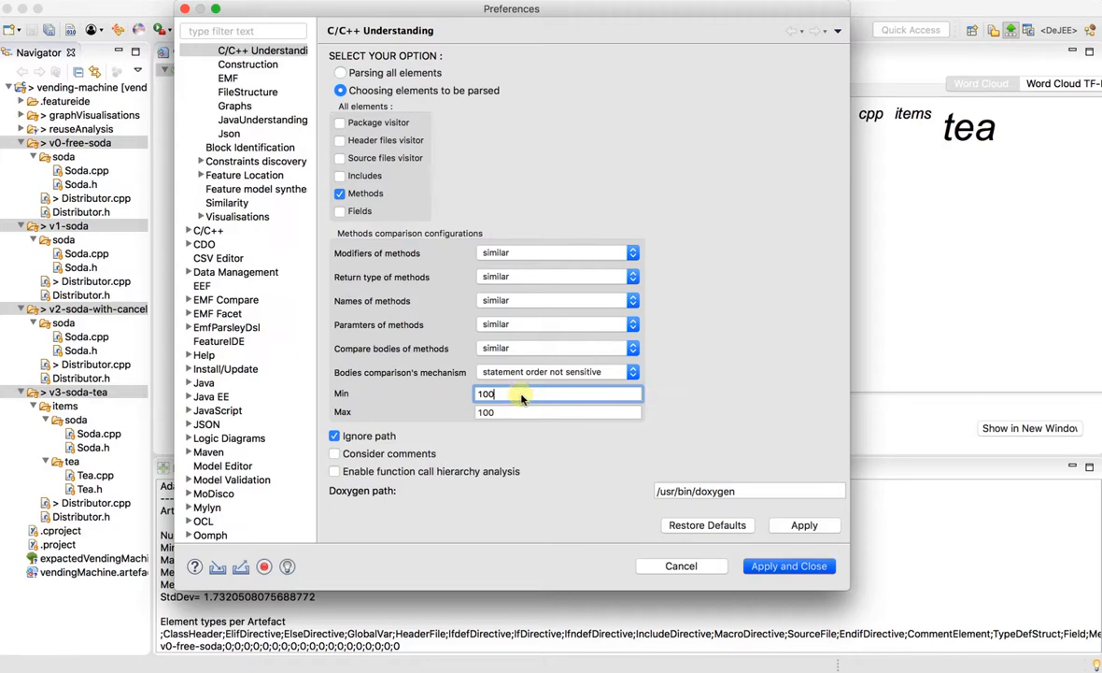
click(757, 566)
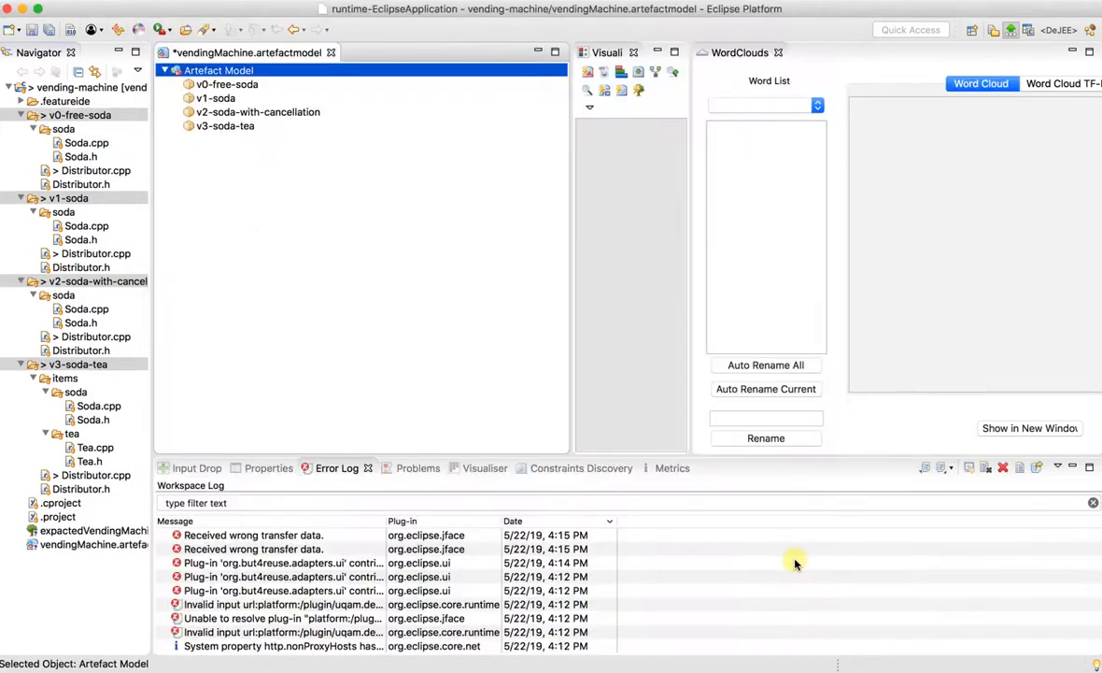
Run Feature Identification on the Artefact Model using only the second C/C++ adapter in the list.
click(200, 72)
right_click(205, 74)
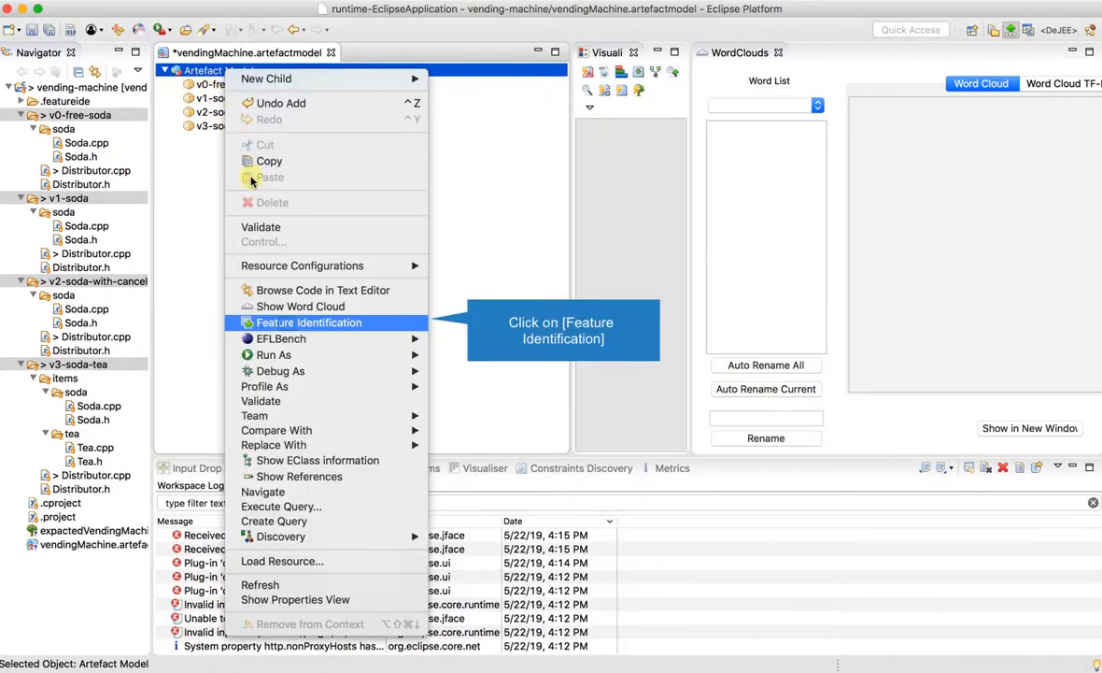
click(314, 326)
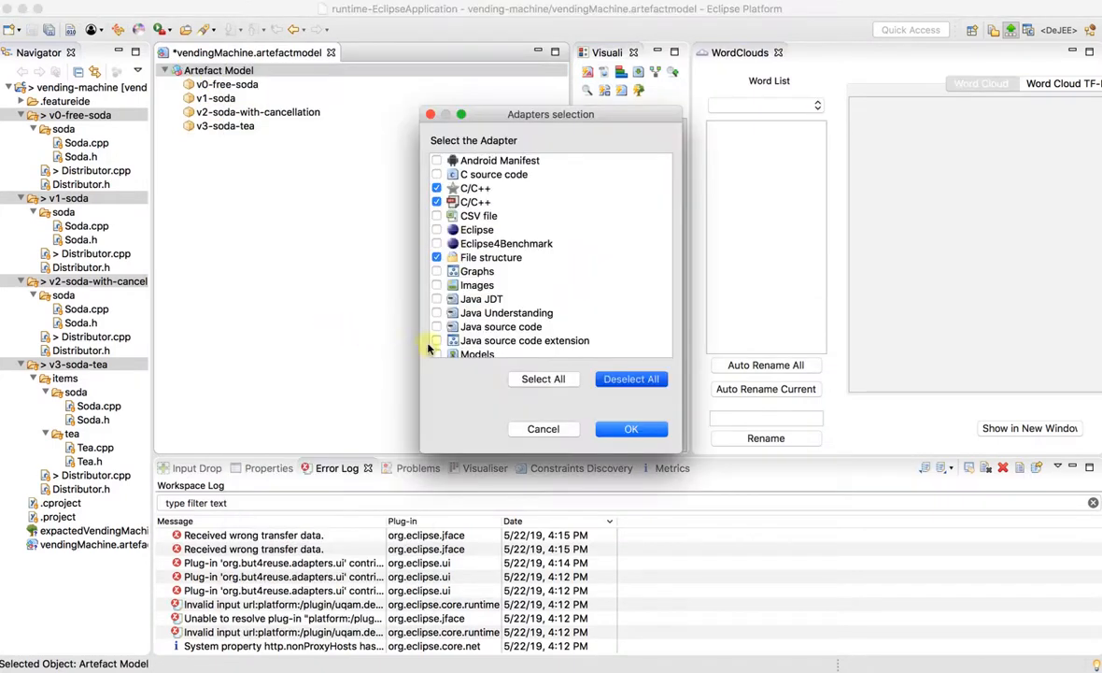
click(619, 380)
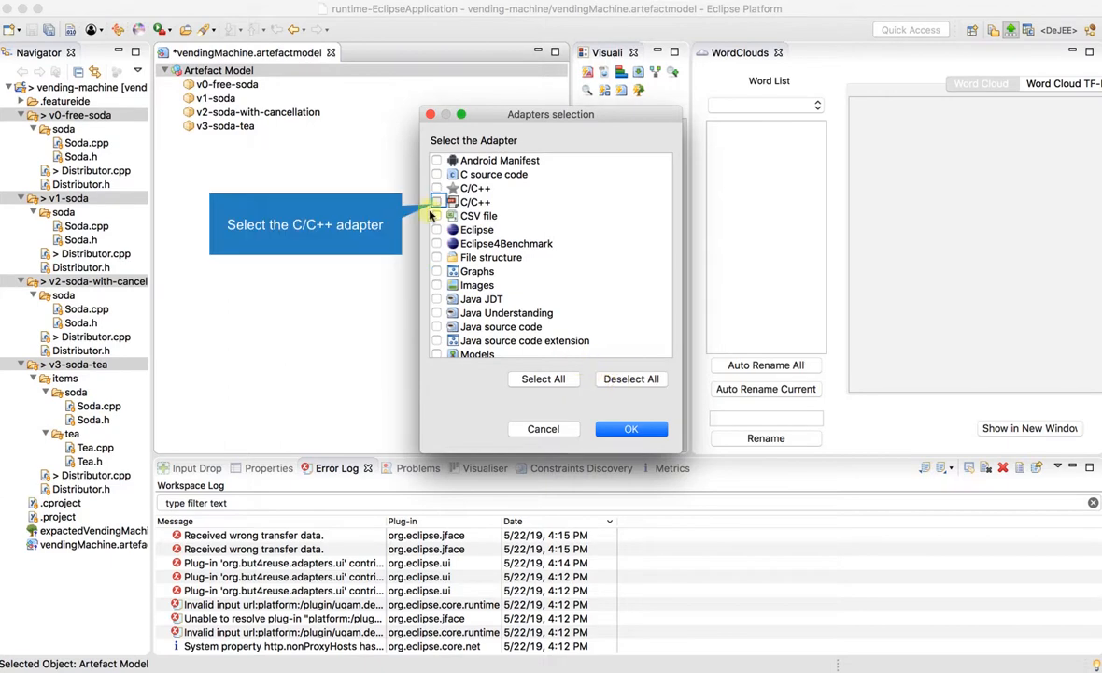
click(437, 202)
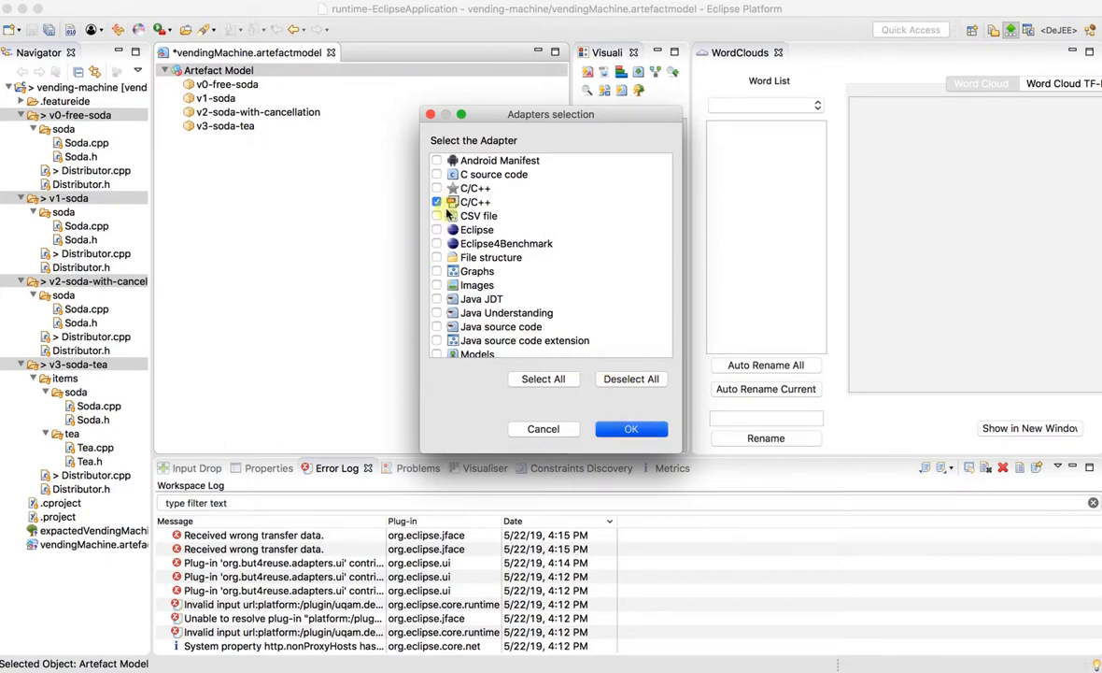
click(632, 429)
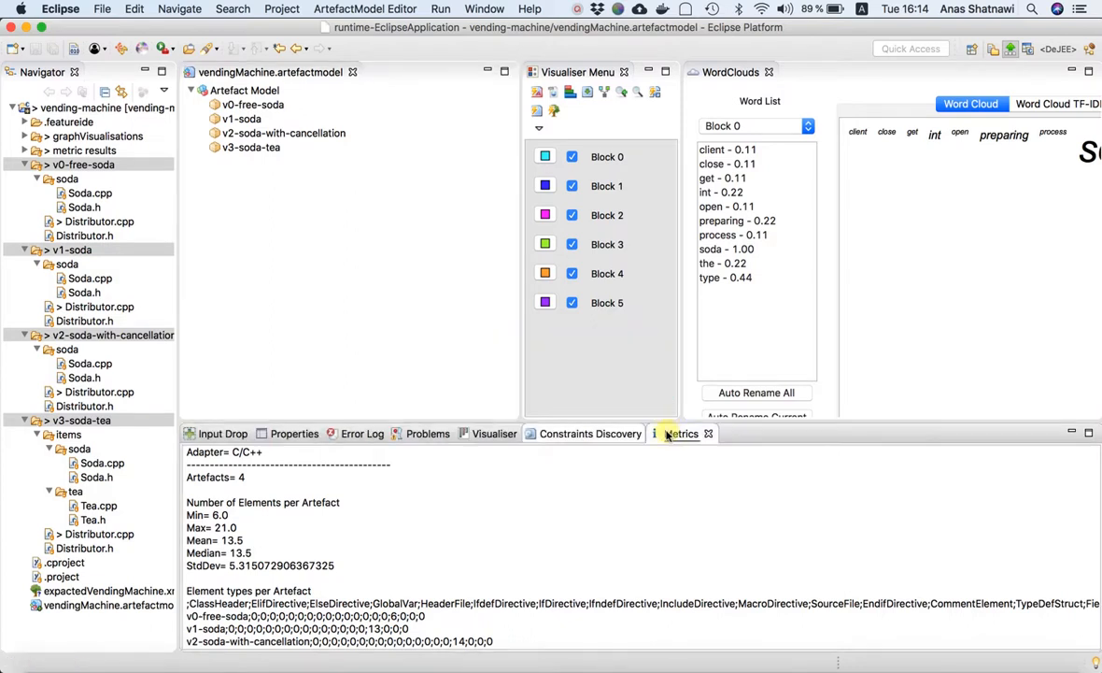
Review the constraints discovery results and the blocks-on-artefacts visualisation, viewing the variants fitted to the view and at the original scale.
click(604, 433)
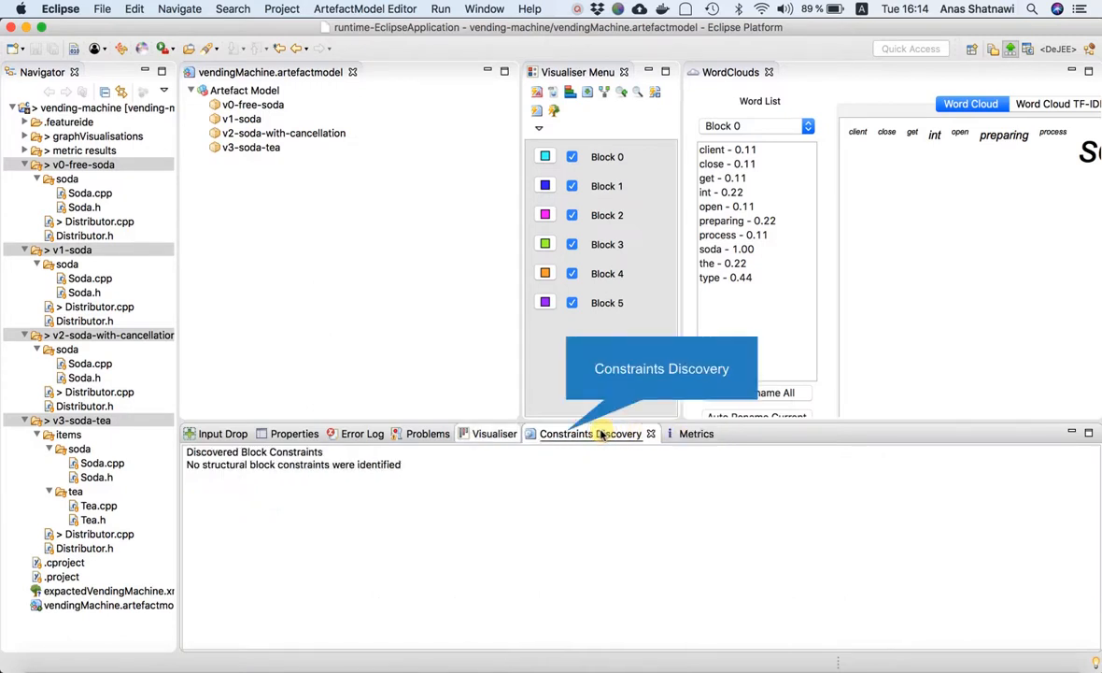
click(511, 434)
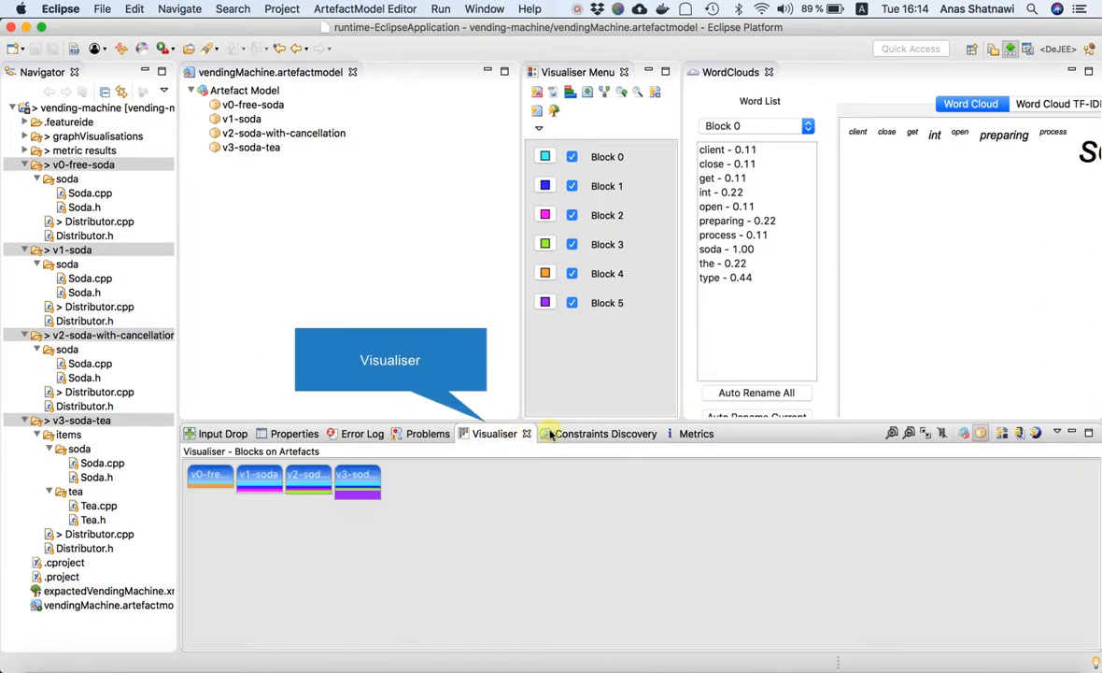
click(923, 433)
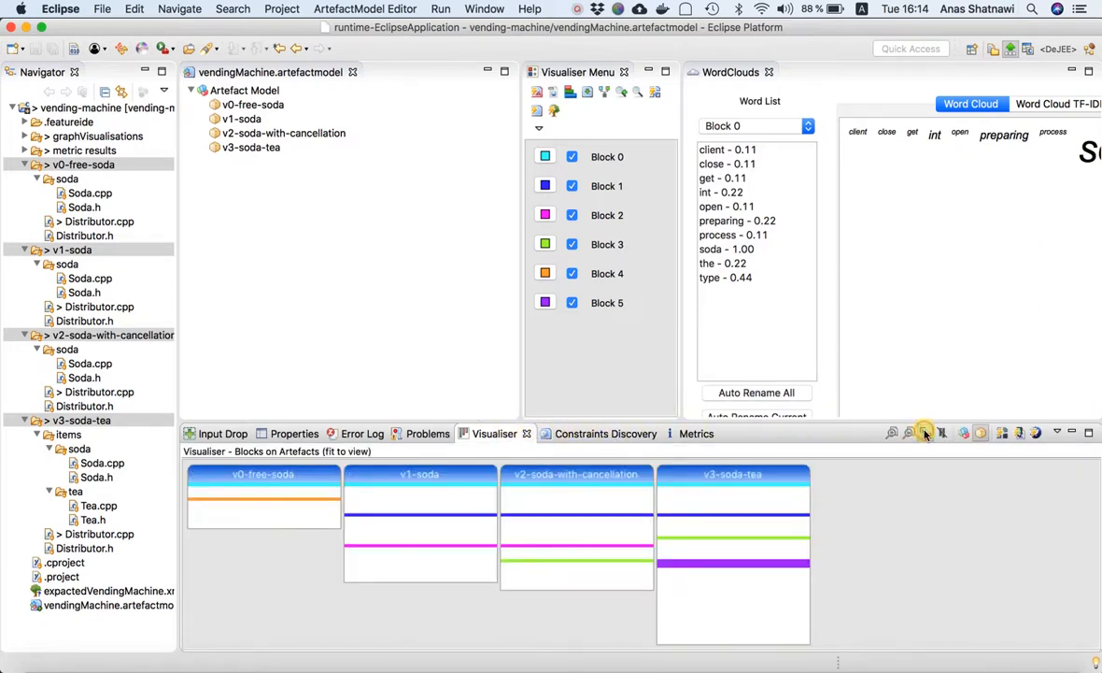
click(925, 433)
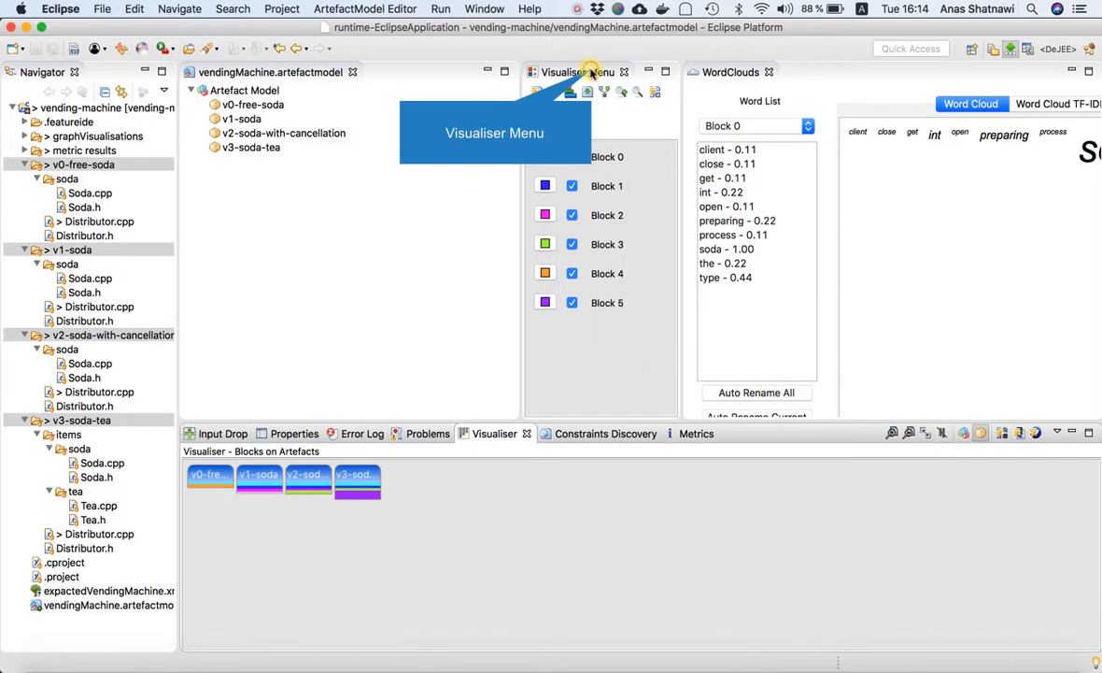
Hide and show again Block 0 and Block 1 in the visualisation to inspect where they occur.
click(572, 157)
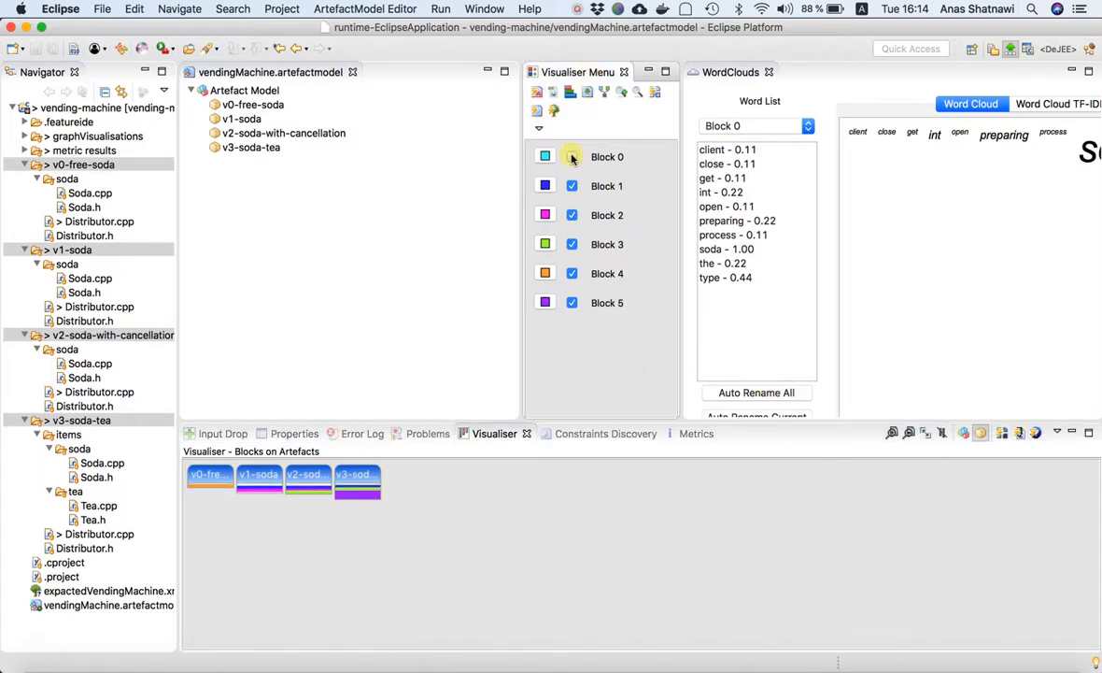
click(572, 157)
click(571, 186)
click(572, 186)
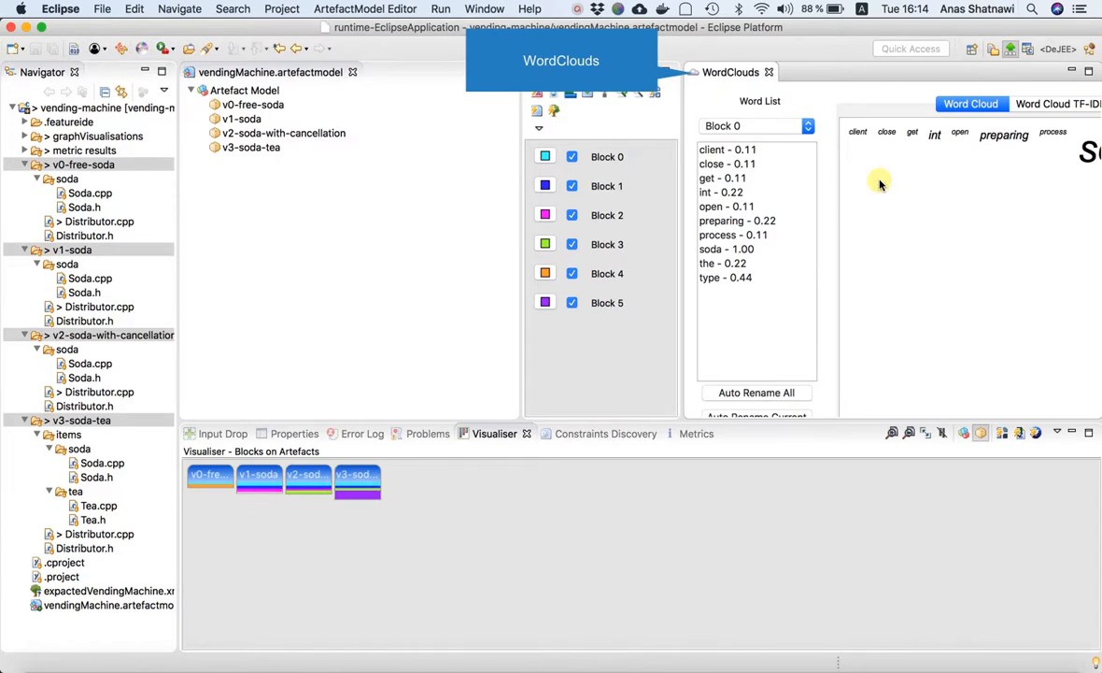
Examine the word clouds of Block 0 and Block 5.
scroll(879, 184, right, 3)
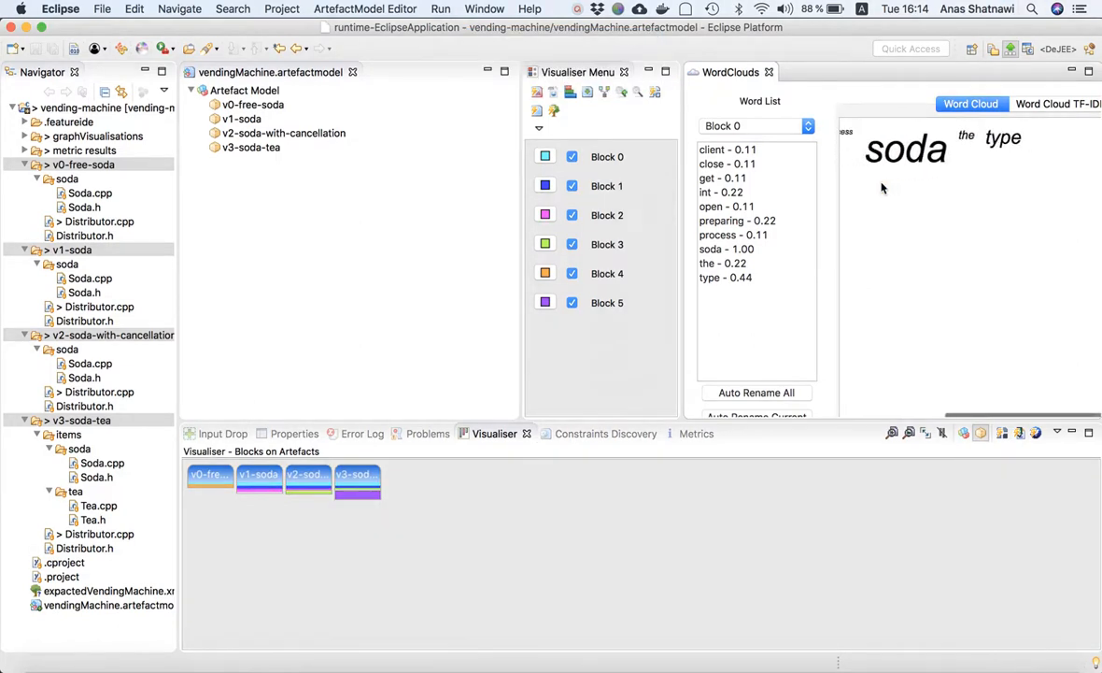
click(807, 126)
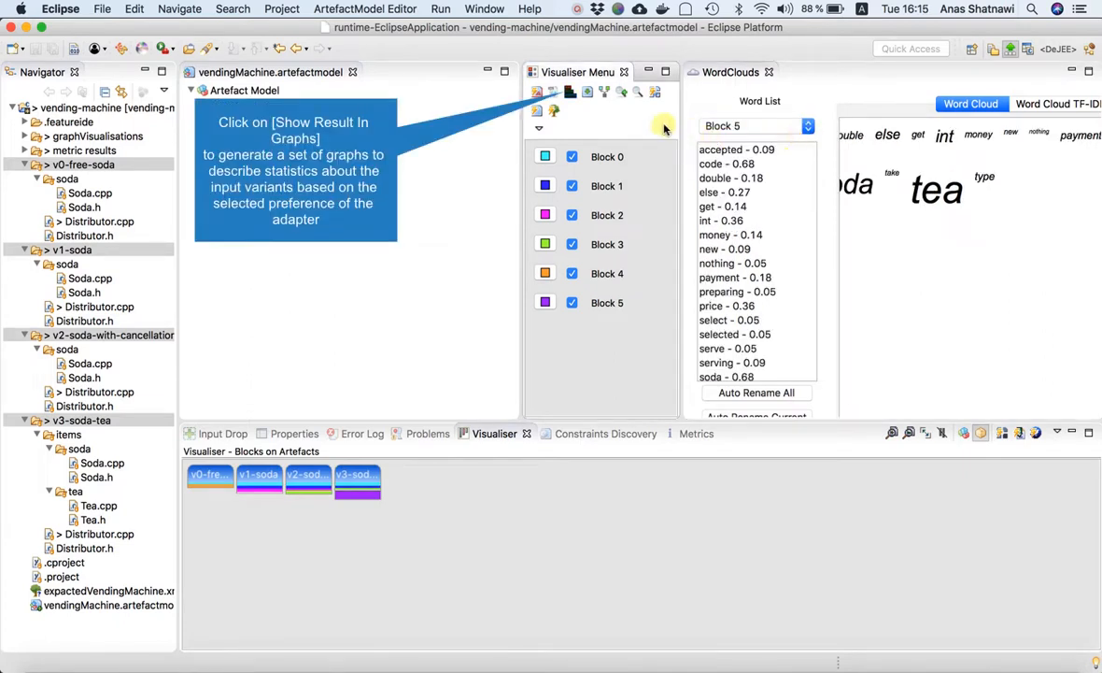
Show the identification results in graphs and inspect the details behind the Block 3 and Block 1 bars of the common blocks chart.
click(569, 93)
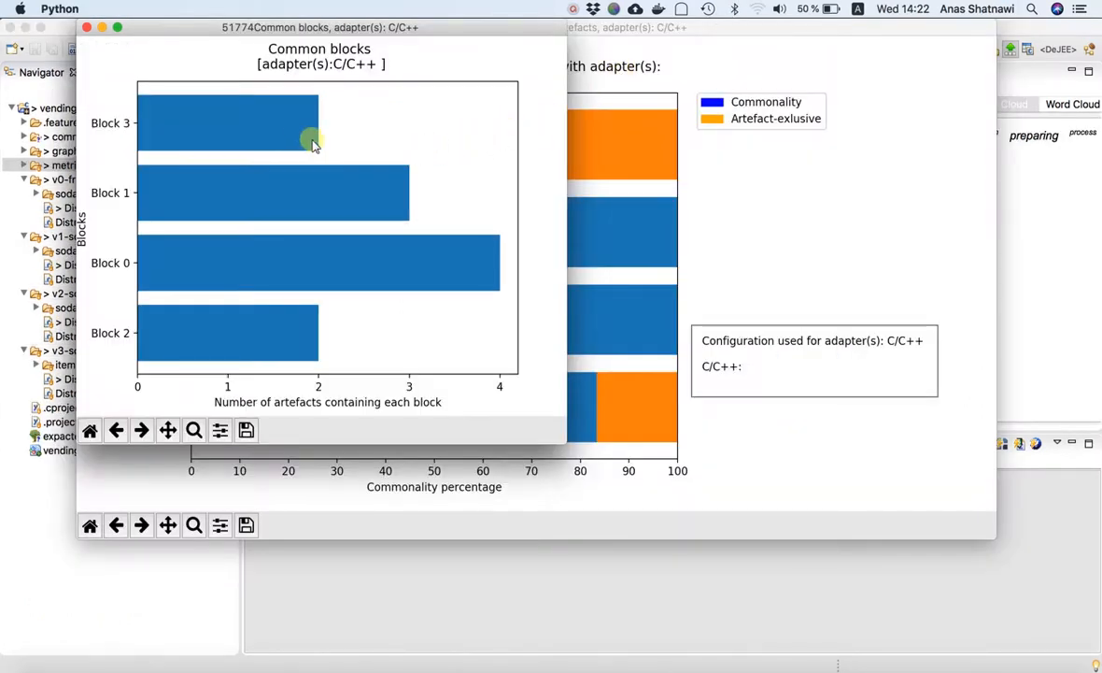
click(265, 128)
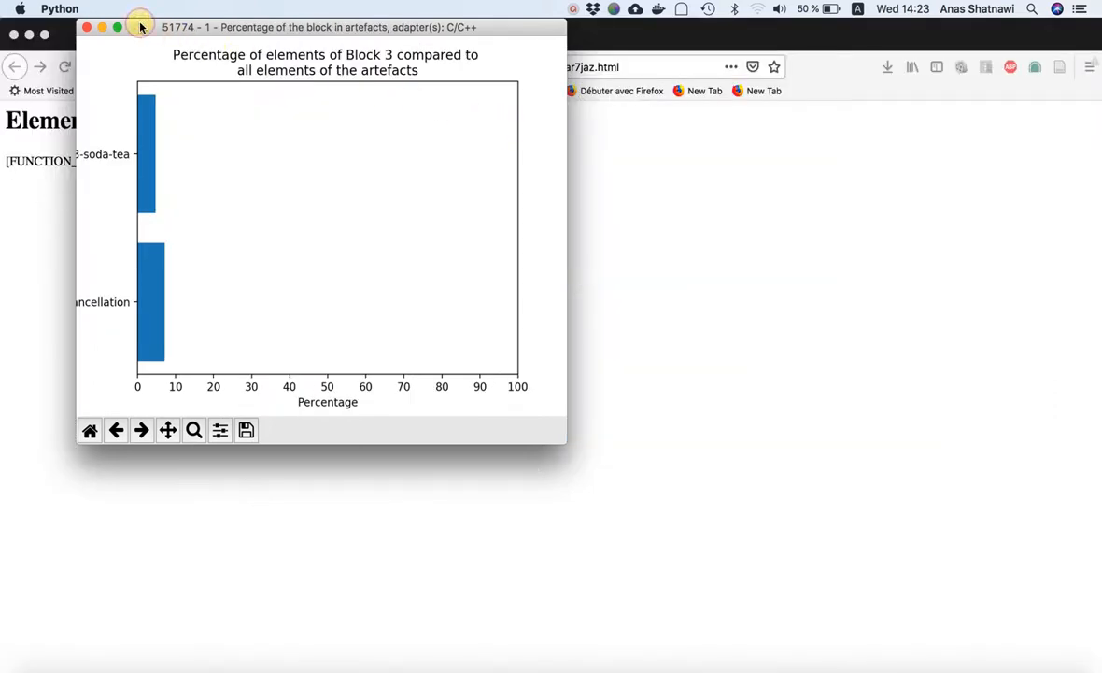
drag(141, 27, 414, 27)
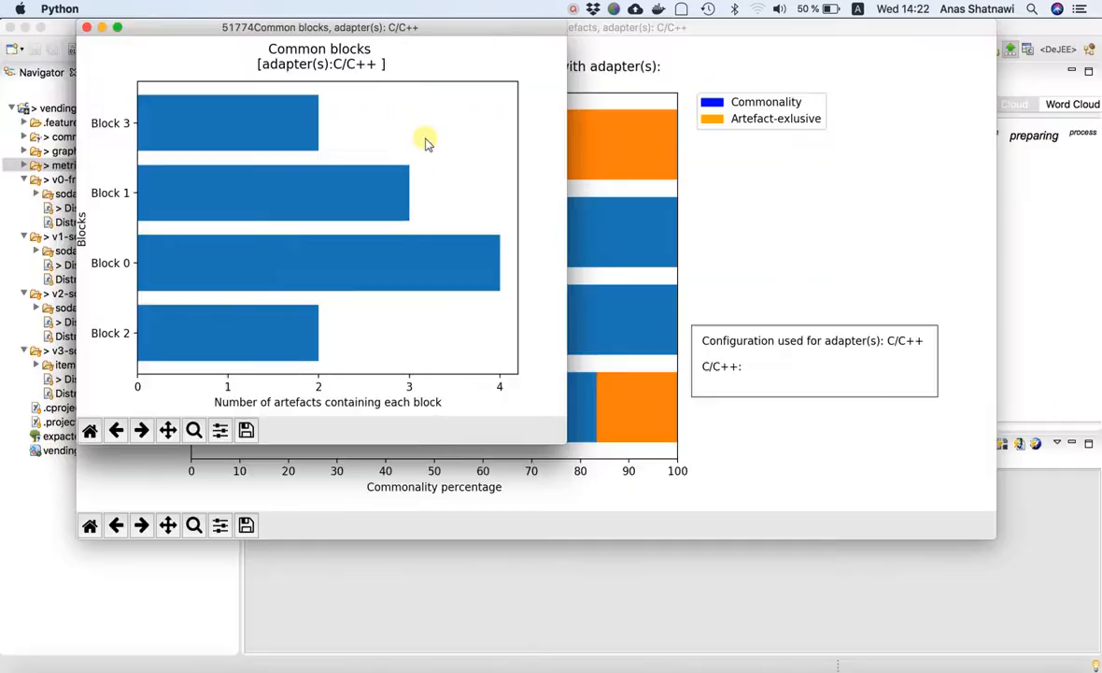
click(358, 194)
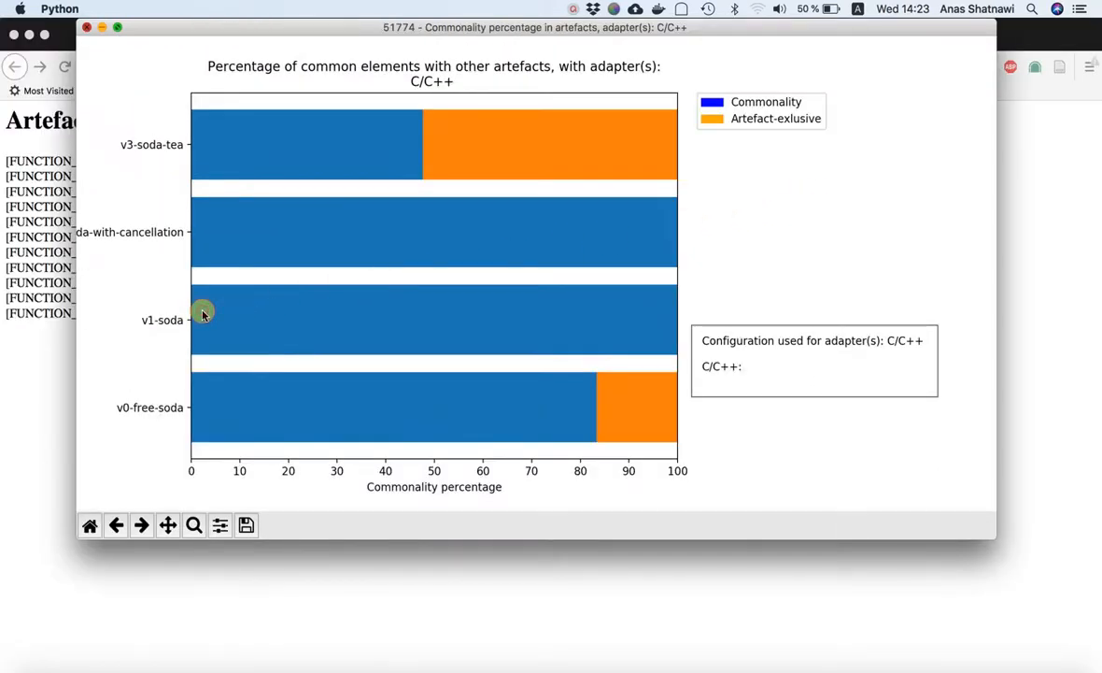
Inspect the common and exclusive elements of v1-soda and v0-free-soda from the commonality percentage chart, and close the charts.
click(203, 314)
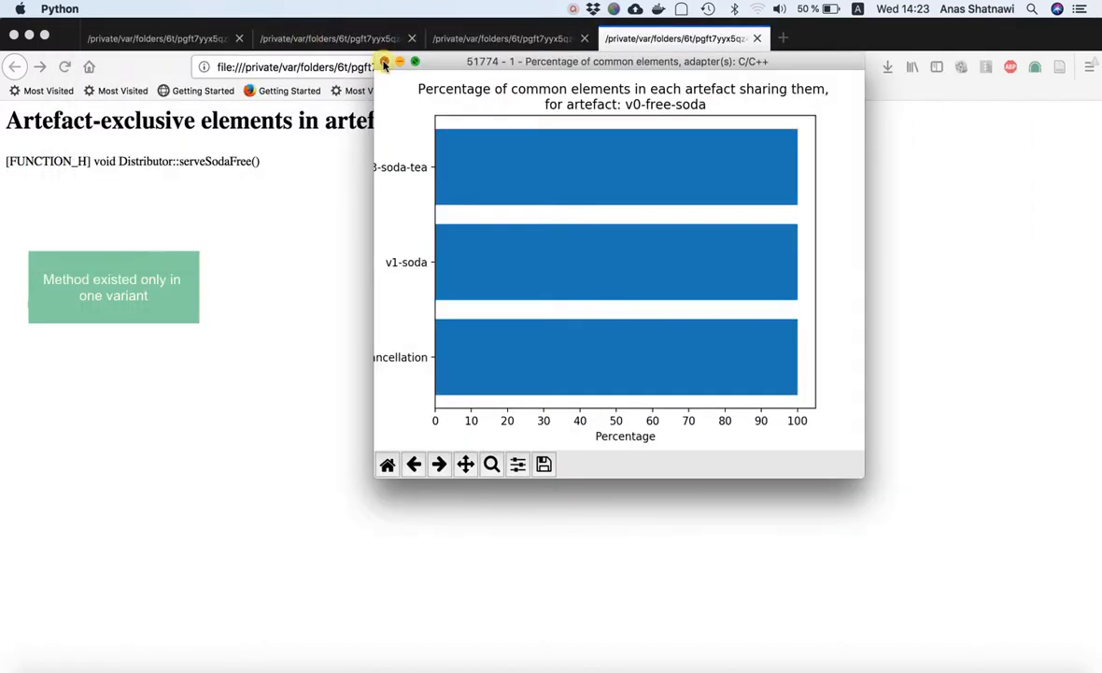
click(384, 62)
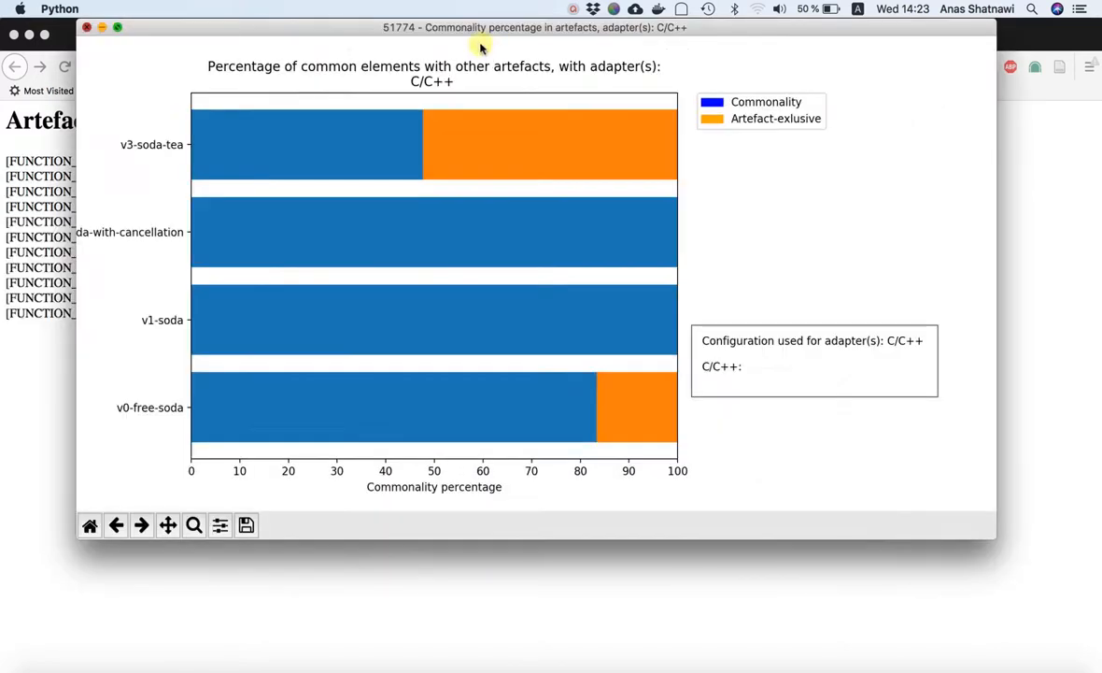
click(85, 26)
click(320, 248)
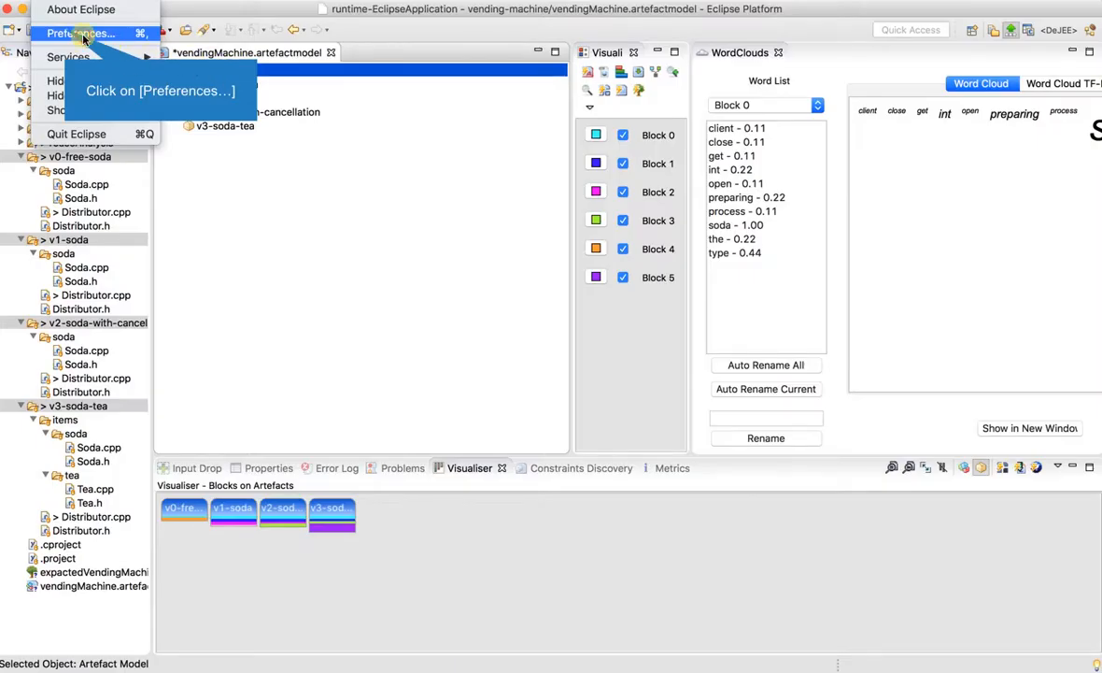
Configure the C/C++ Understanding adapter to parse all elements and apply the preferences.
click(82, 34)
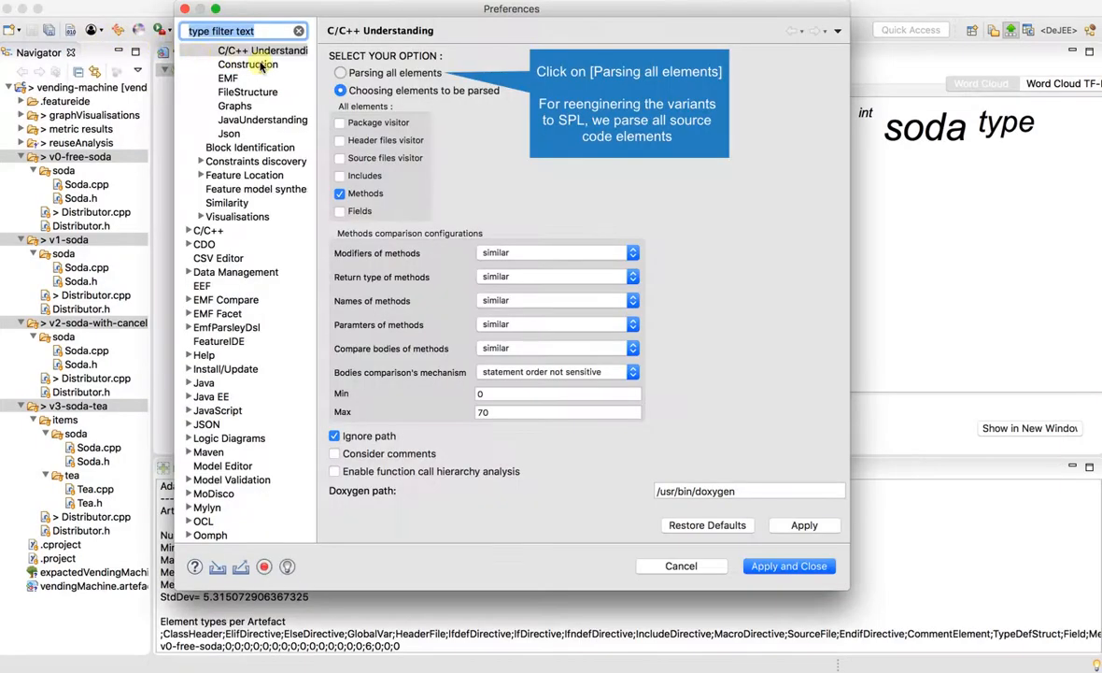
click(340, 72)
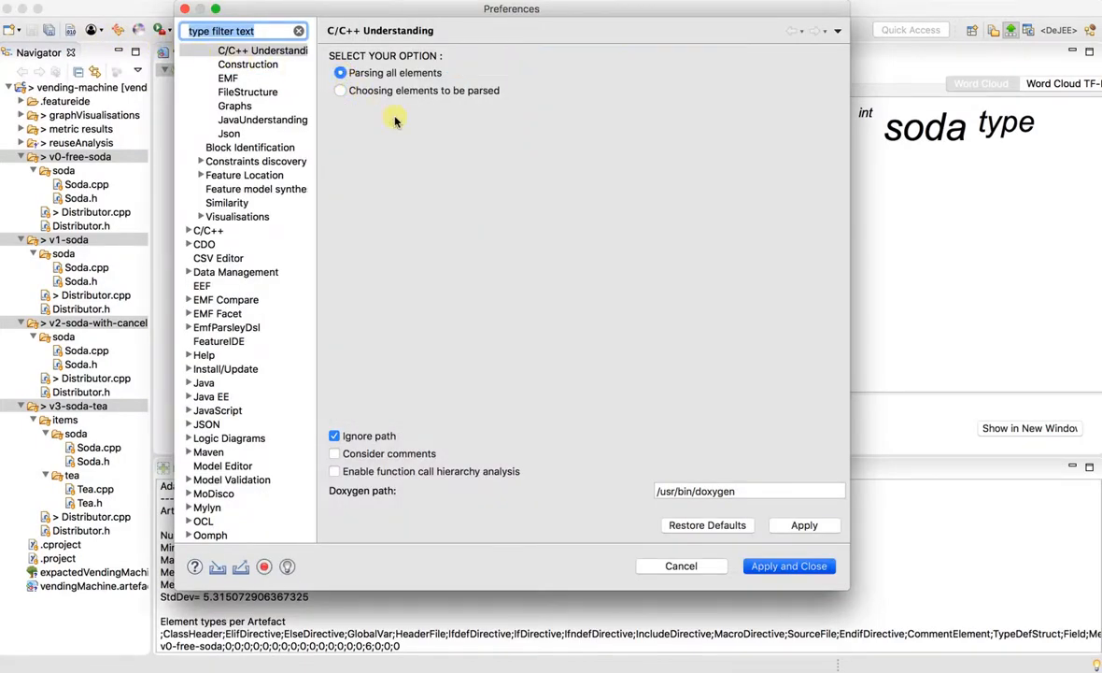
click(778, 566)
Rerun Feature Identification on the Artefact Model with only the second C/C++ adapter selected.
right_click(216, 75)
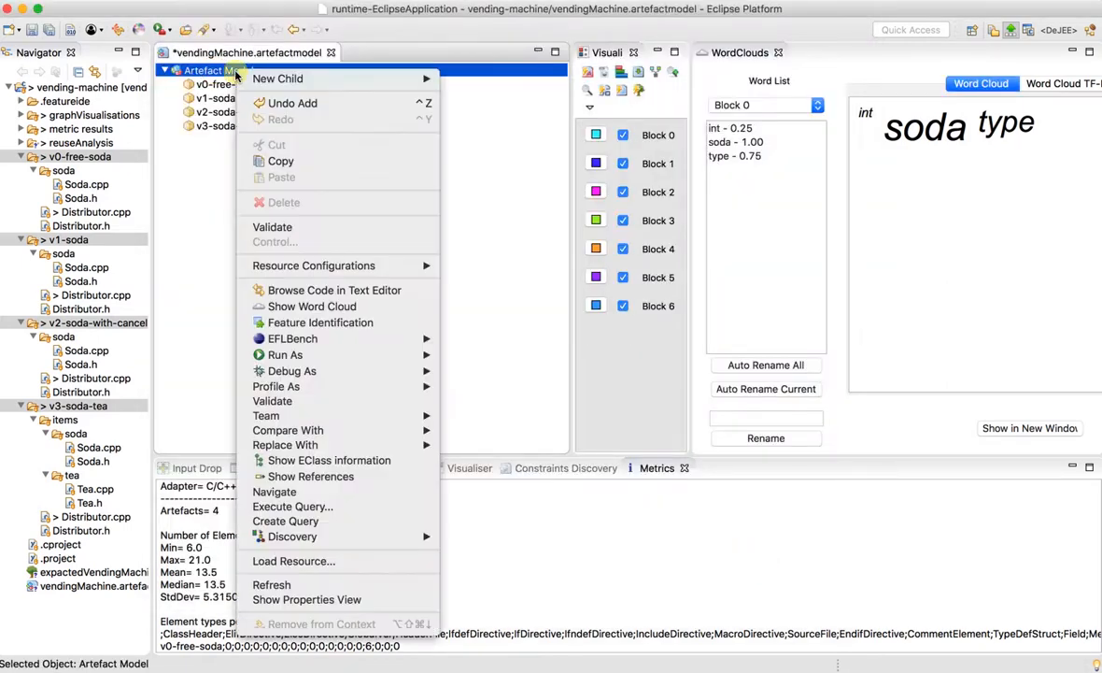
click(315, 326)
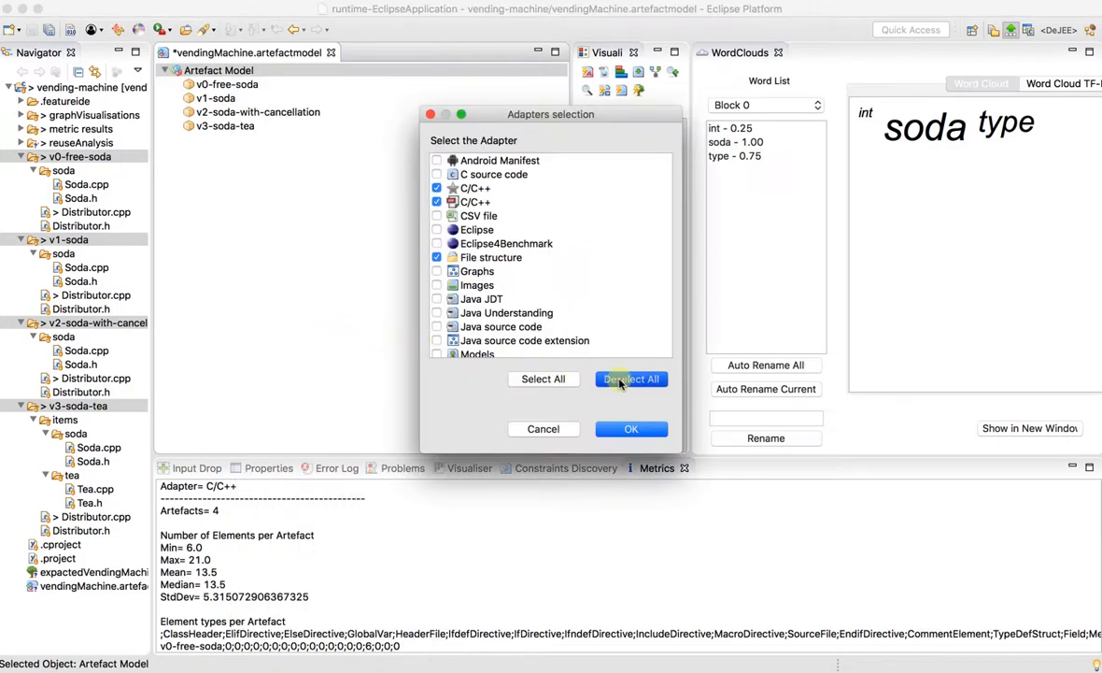
click(620, 381)
click(436, 202)
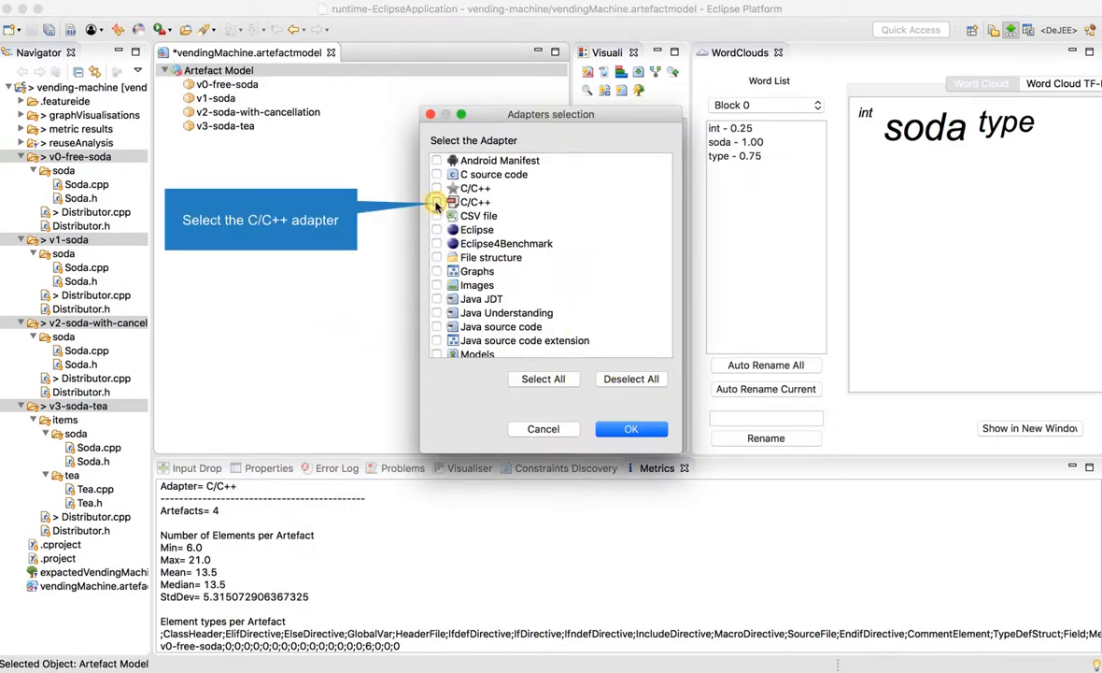
click(630, 429)
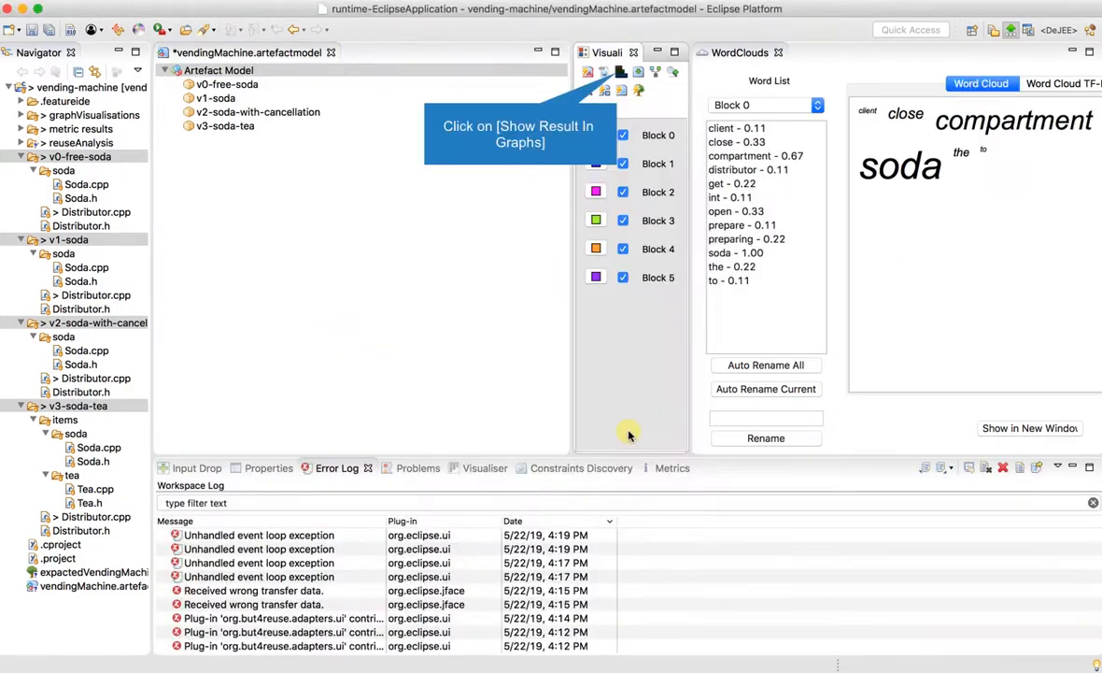
Show the new identification results in graphs and view the word cloud of Block 1.
click(618, 74)
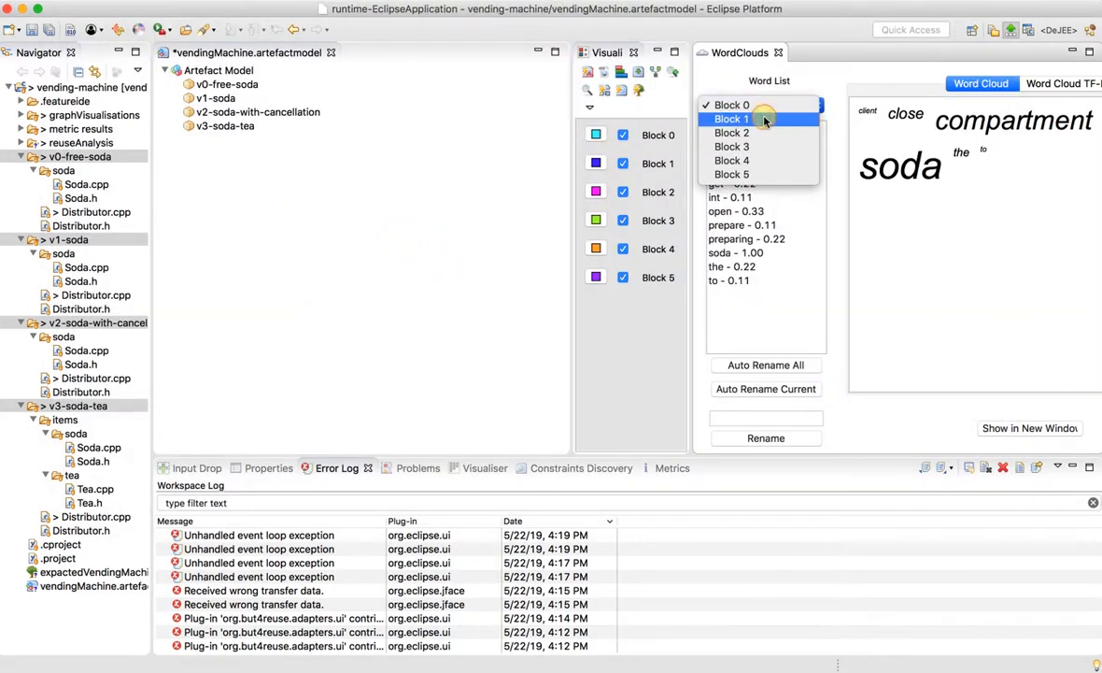
click(765, 119)
Rename Block 0 as "Soda open/close compartment" based on its word cloud.
click(769, 106)
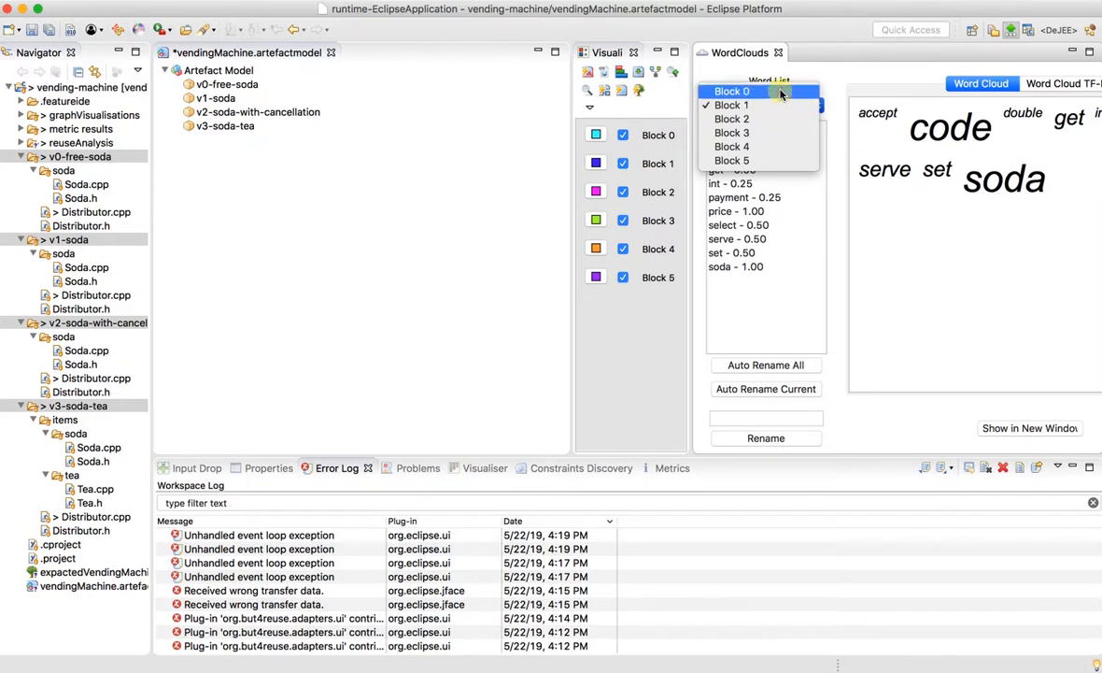
click(781, 94)
click(737, 419)
text(soda)
scroll(968, 278, right, 5)
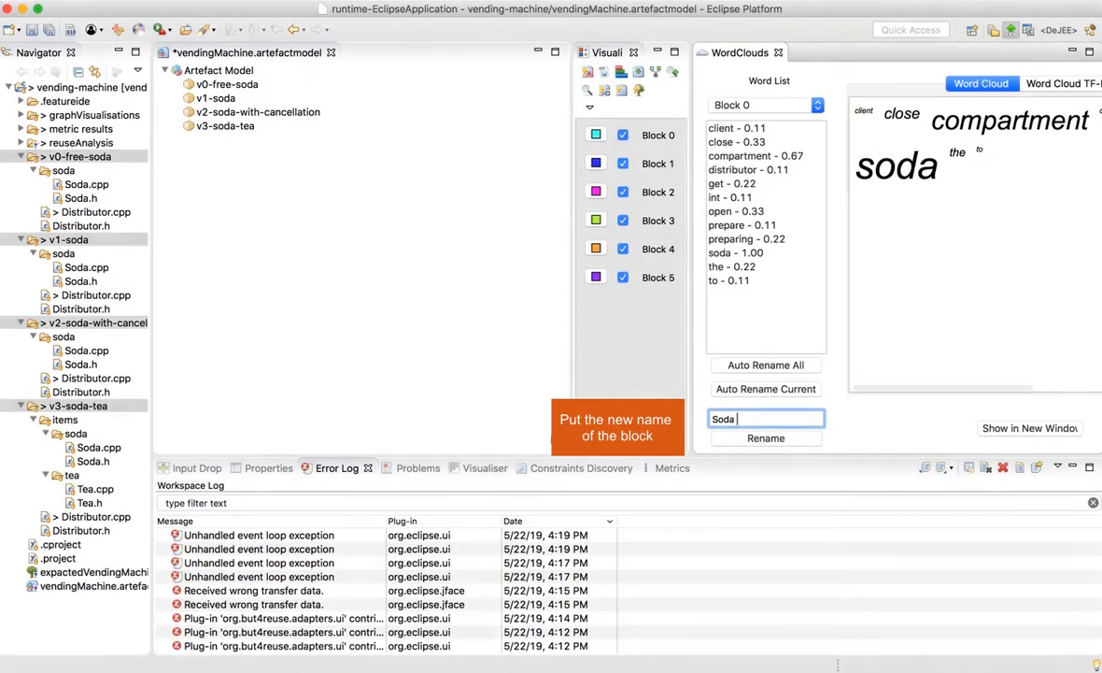
text(open/close compartment)
click(764, 439)
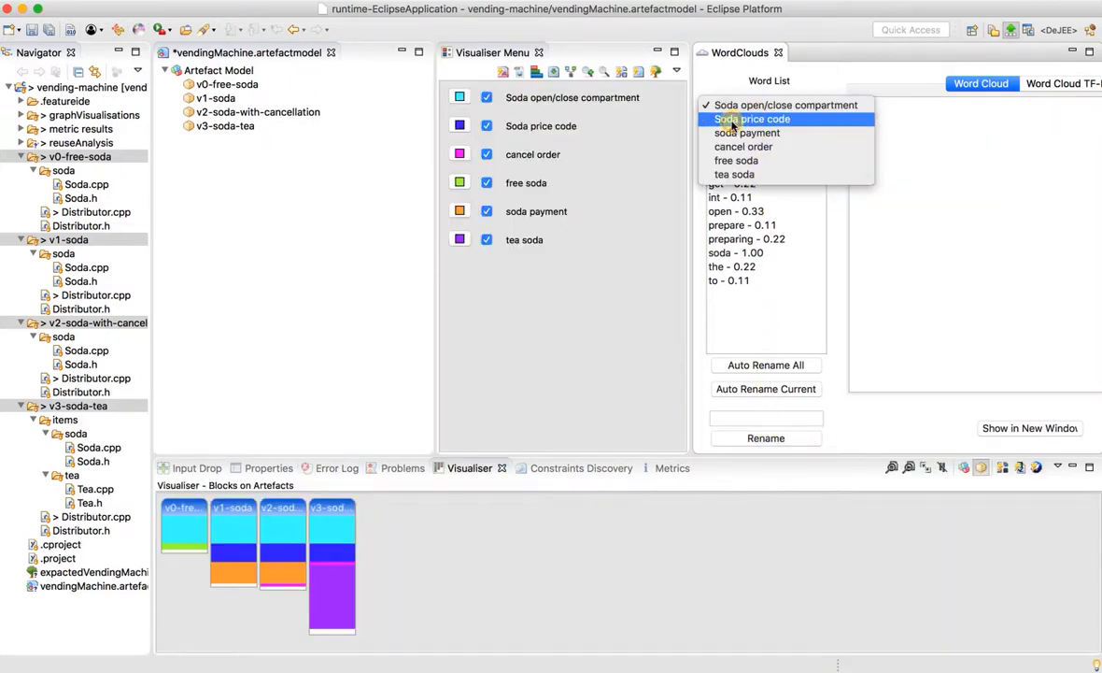
Review the word clouds of the Soda price code, cancel order and free soda blocks.
click(732, 120)
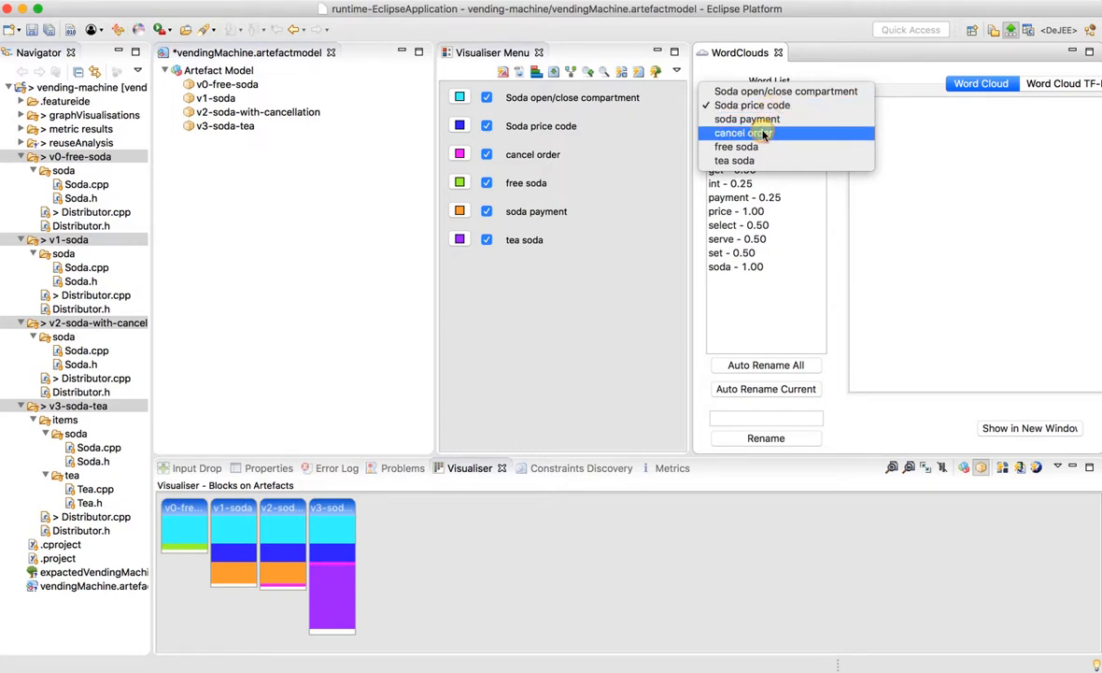
click(761, 133)
click(766, 104)
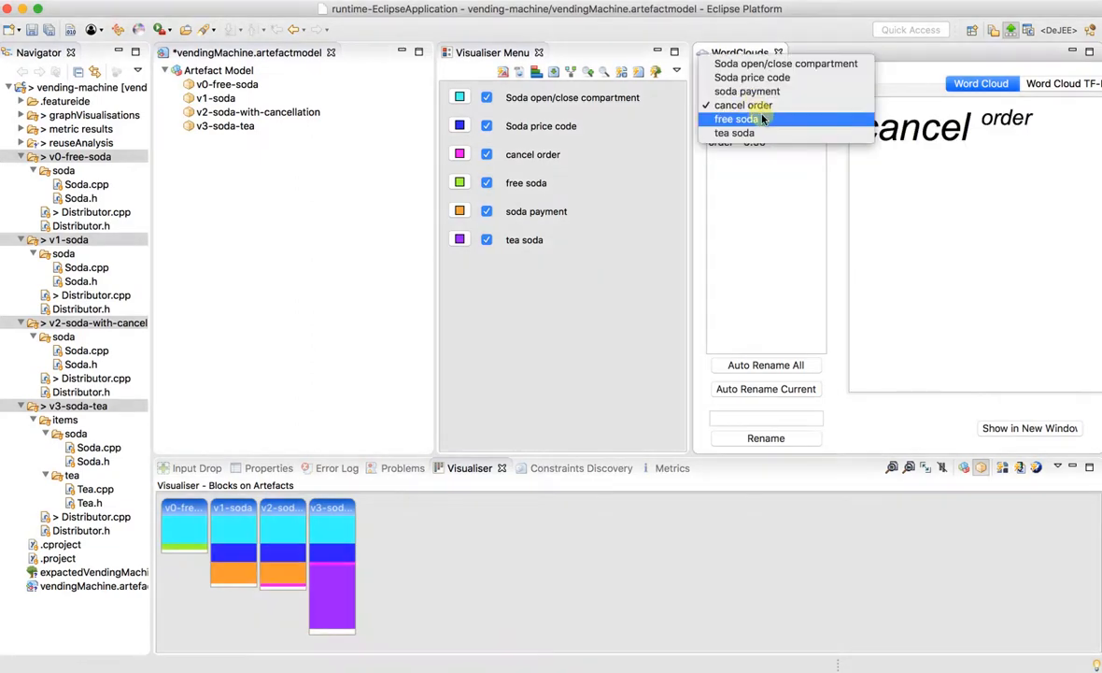
click(771, 120)
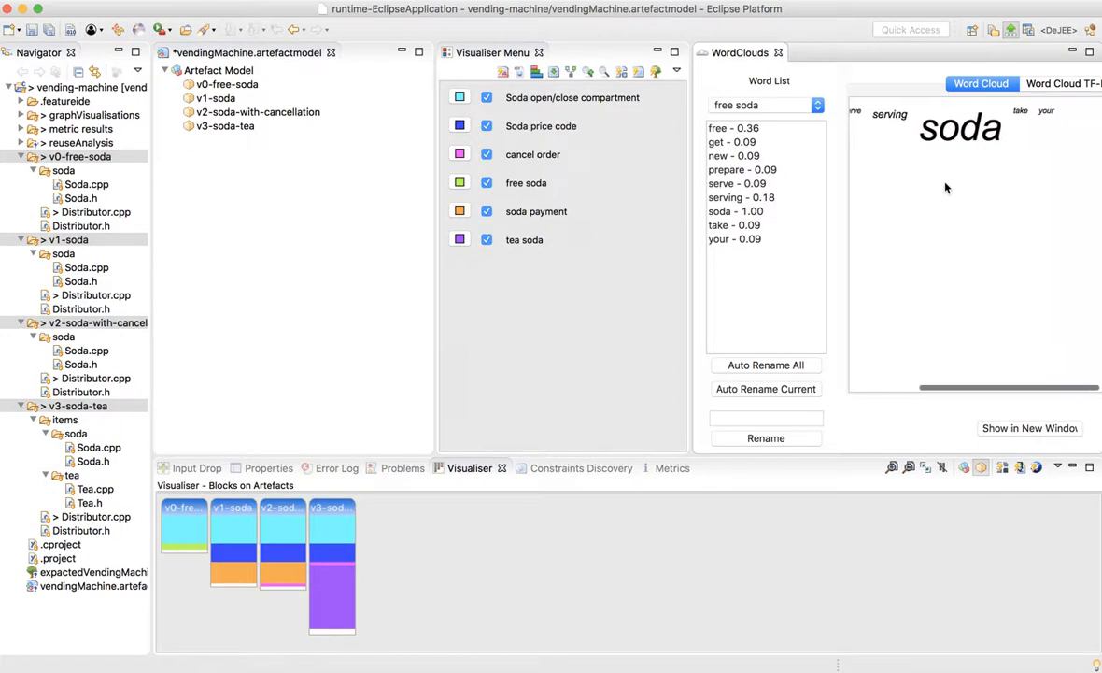
Synthesize feature models named featuremodel1 in platform:/resource/vending-machine/featureModels/ and view the flat feature diagram enlarged.
double_click(657, 74)
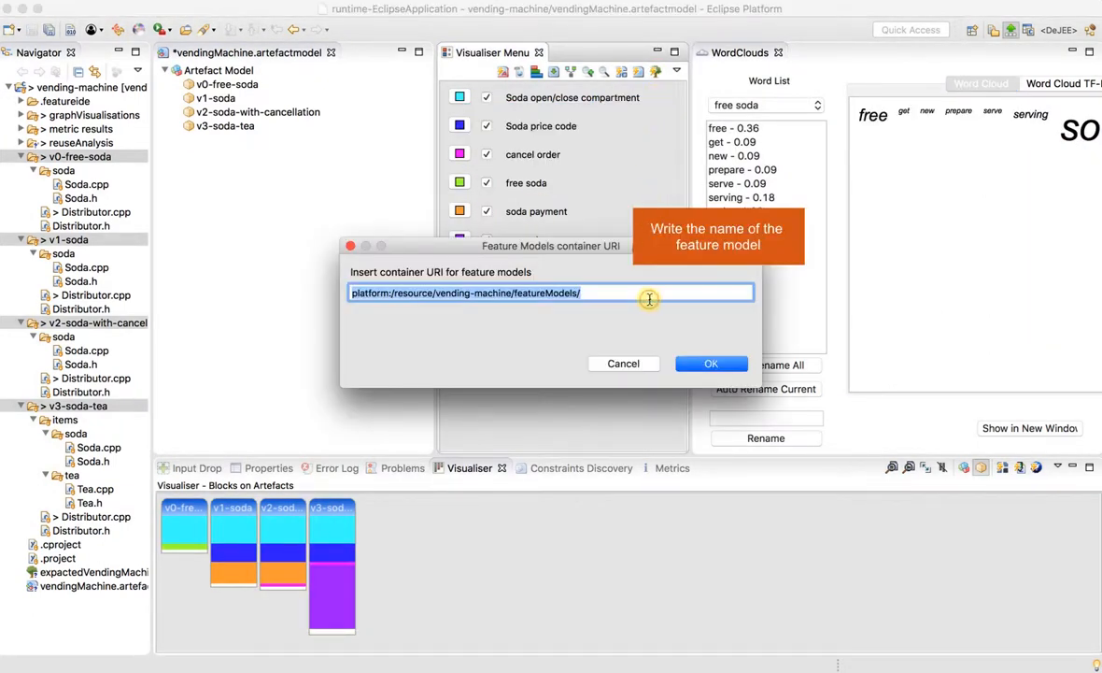
click(599, 292)
text(featuremodel1)
click(712, 363)
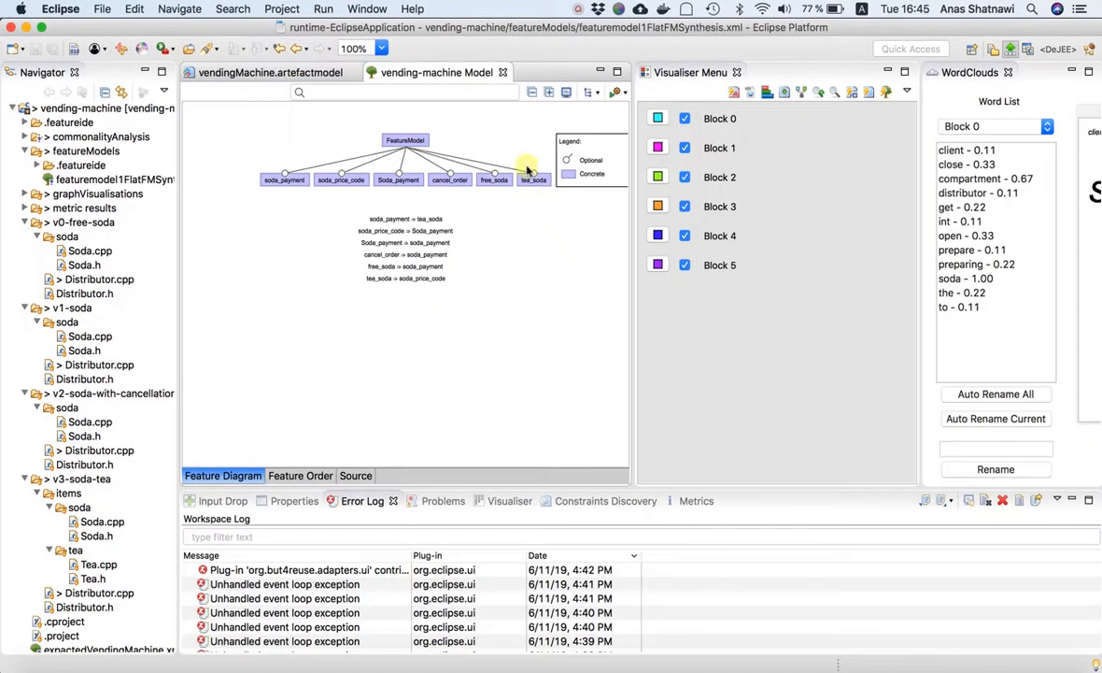
double_click(471, 78)
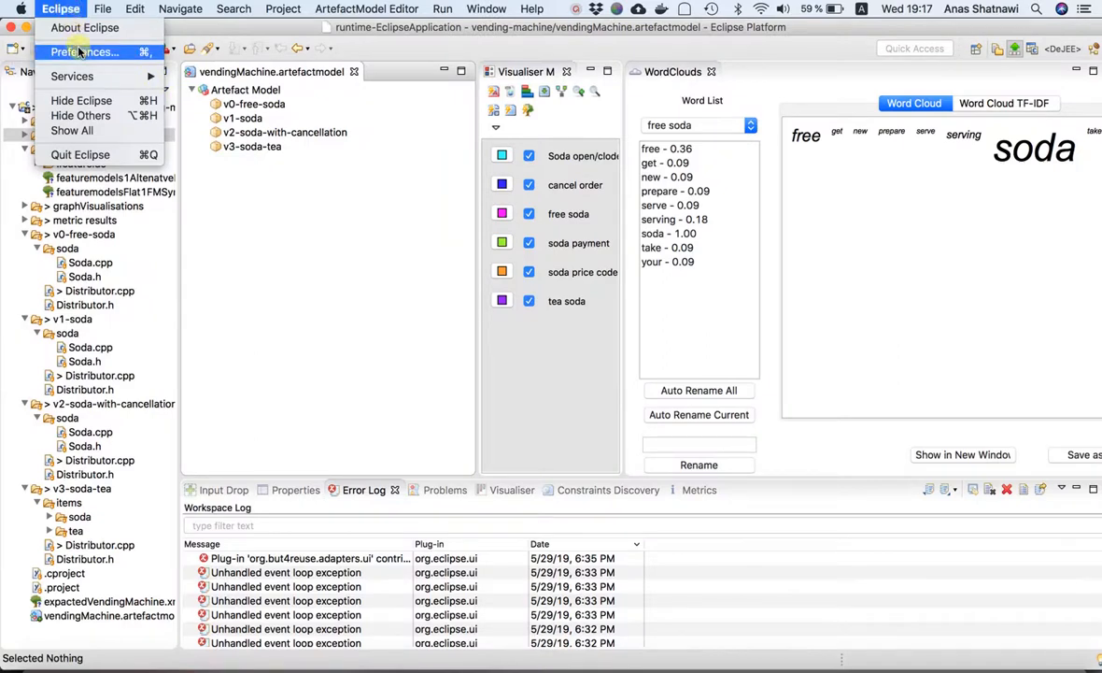
Look through the Ifdef and custom annotation options for core asset construction, choose PureVariants and apply the preferences.
click(74, 50)
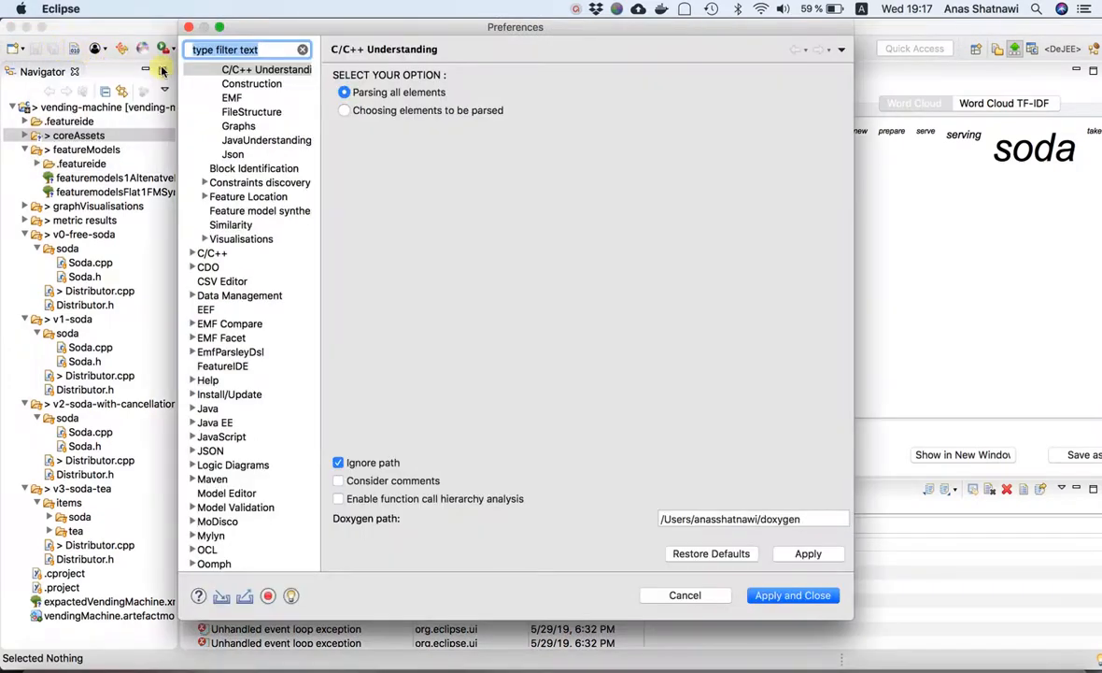
click(252, 85)
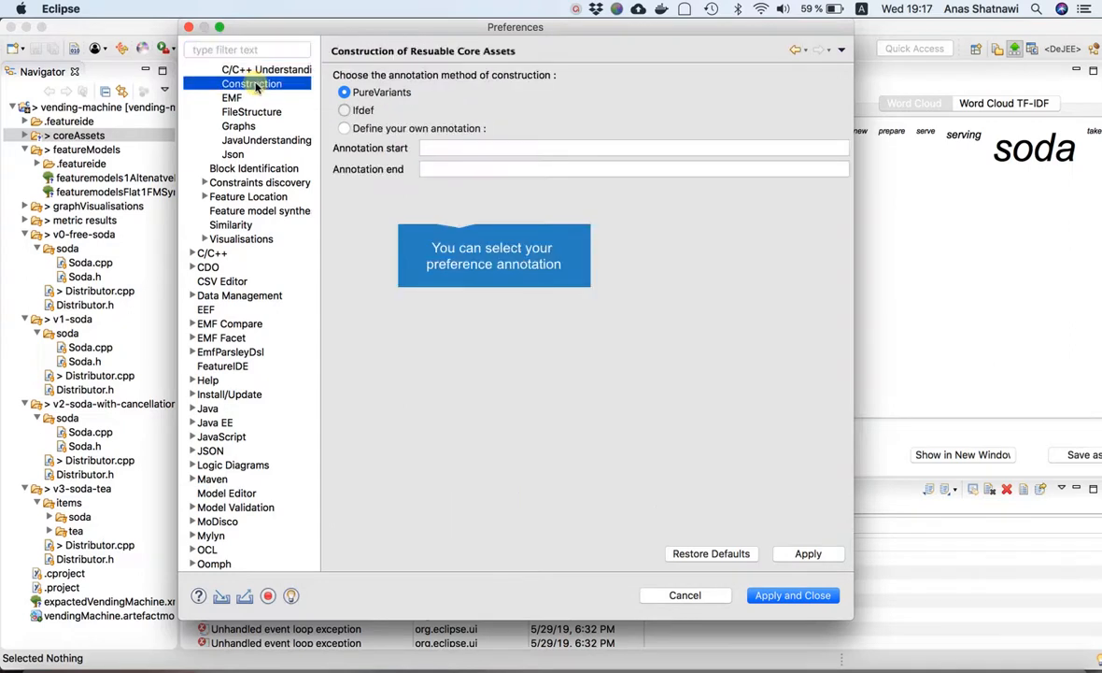
click(345, 110)
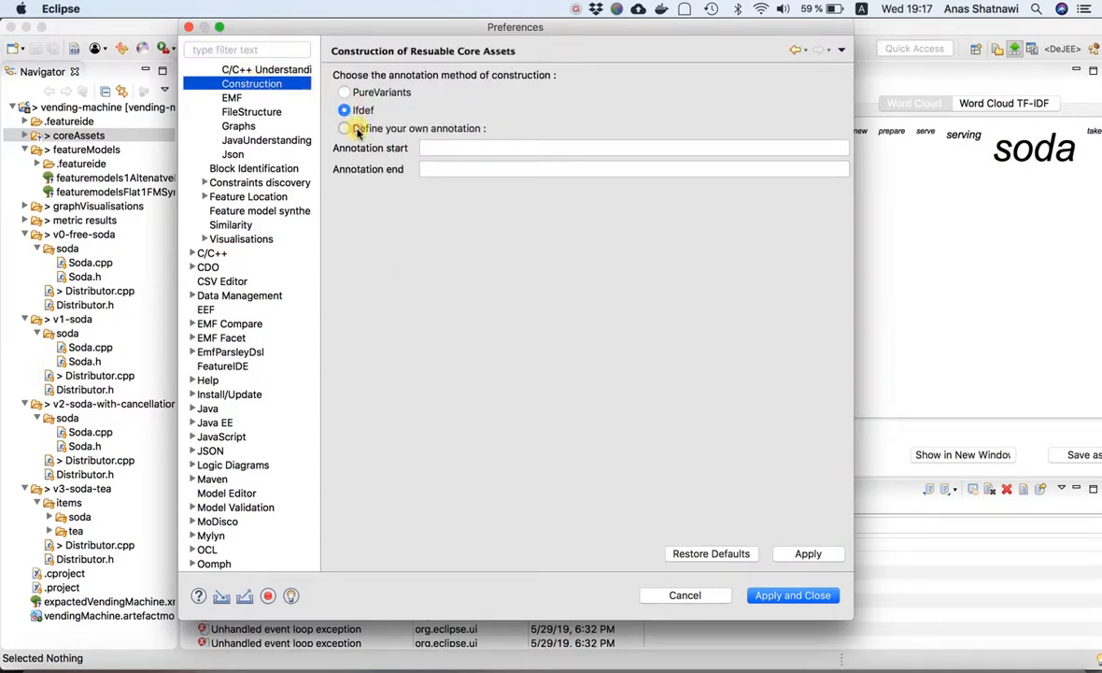
click(345, 128)
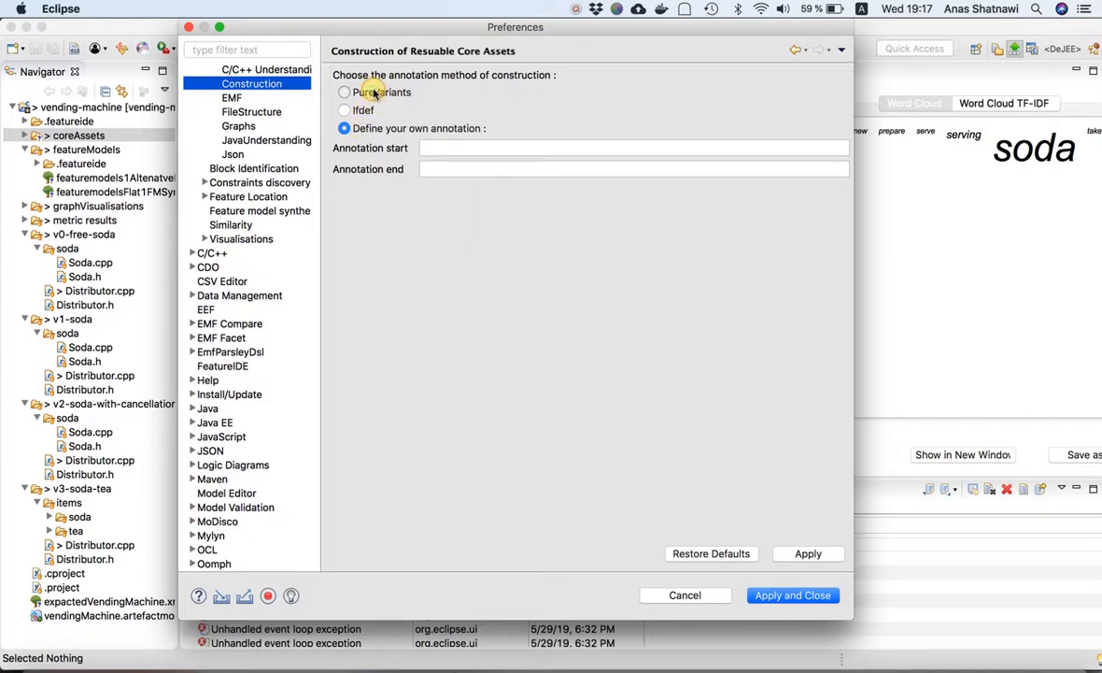
click(374, 94)
click(767, 594)
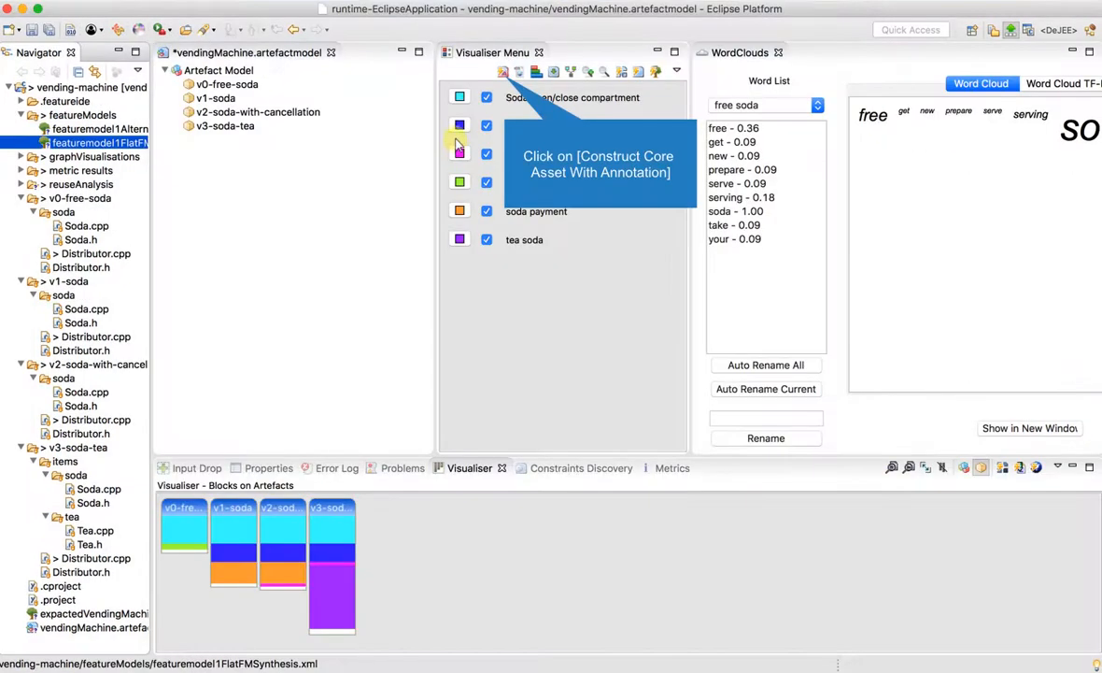
Construct the annotated core assets in platform:/resource/vending-machine/coreAssets and open the generated Distributor.cpp.
click(505, 73)
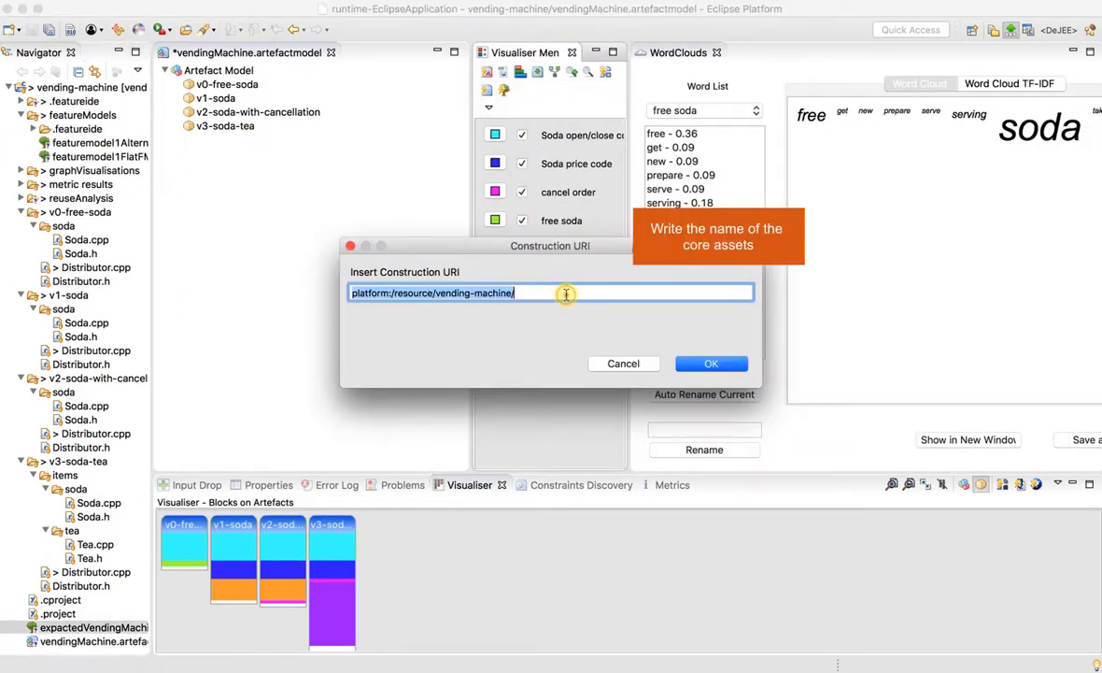
click(566, 293)
text(core)
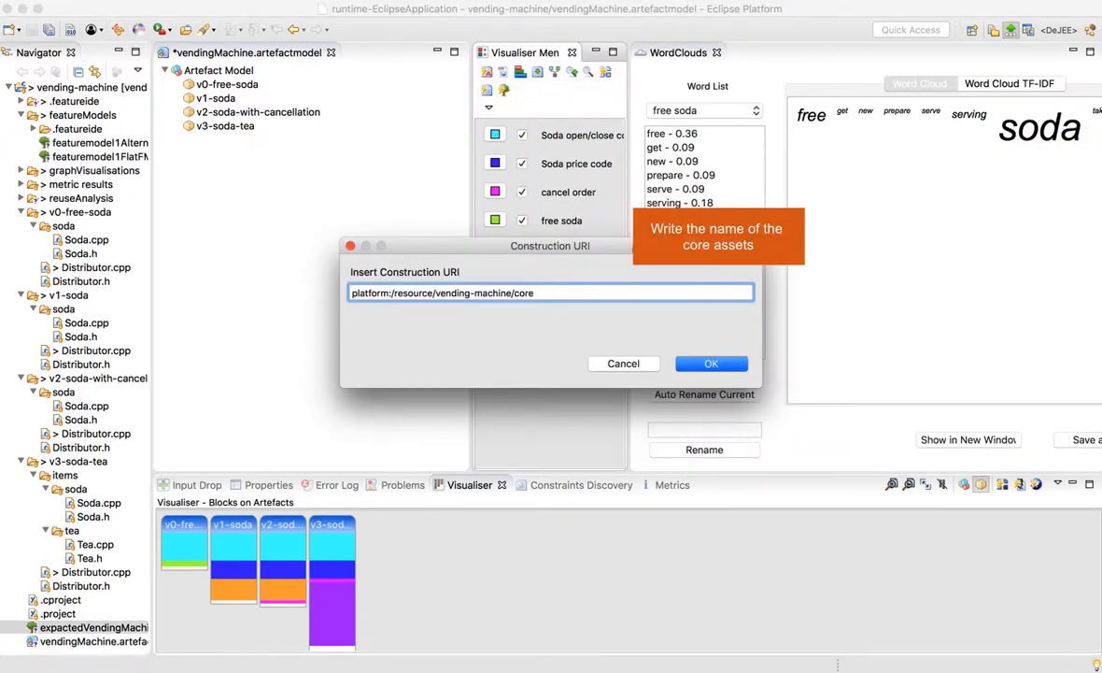
text(Assets)
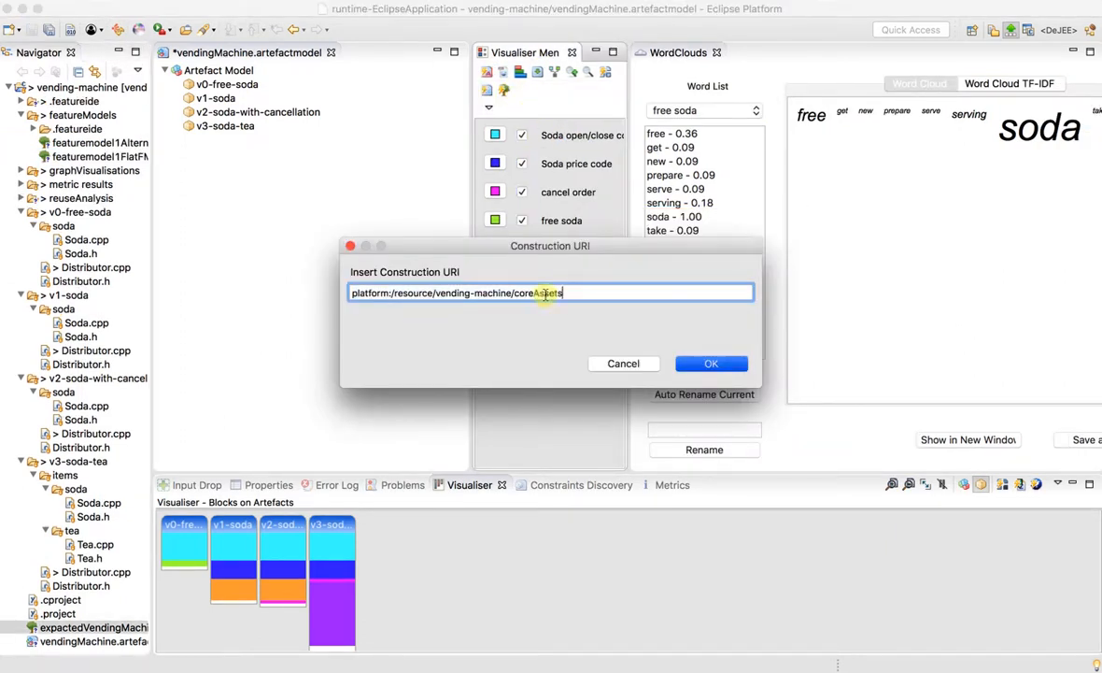
click(720, 363)
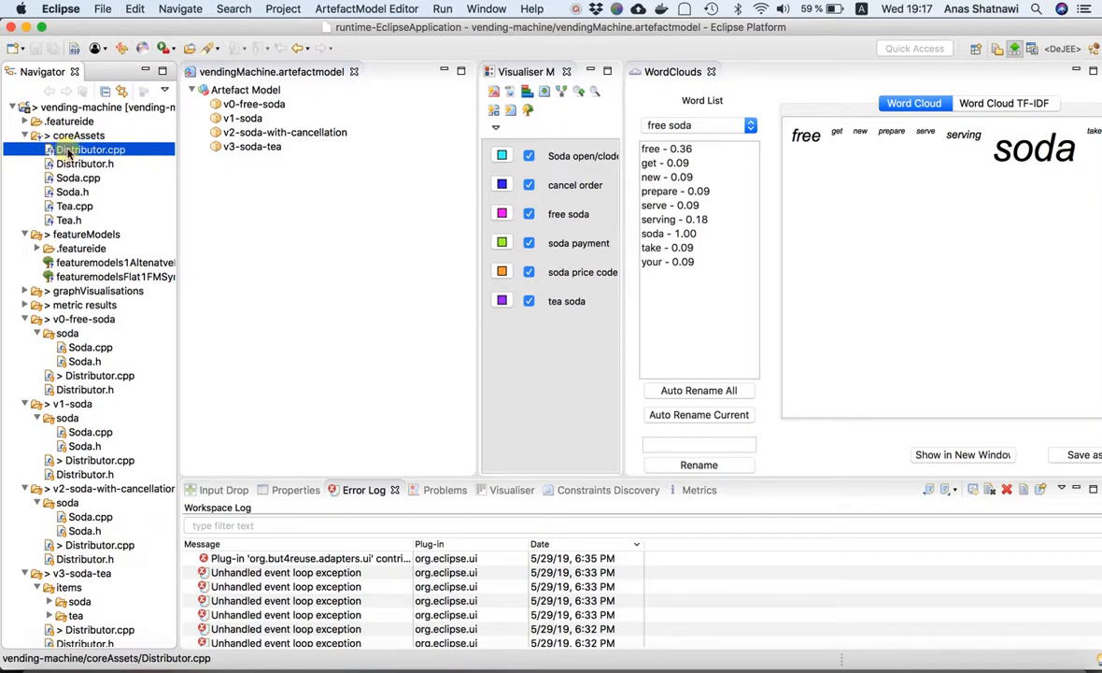
double_click(71, 151)
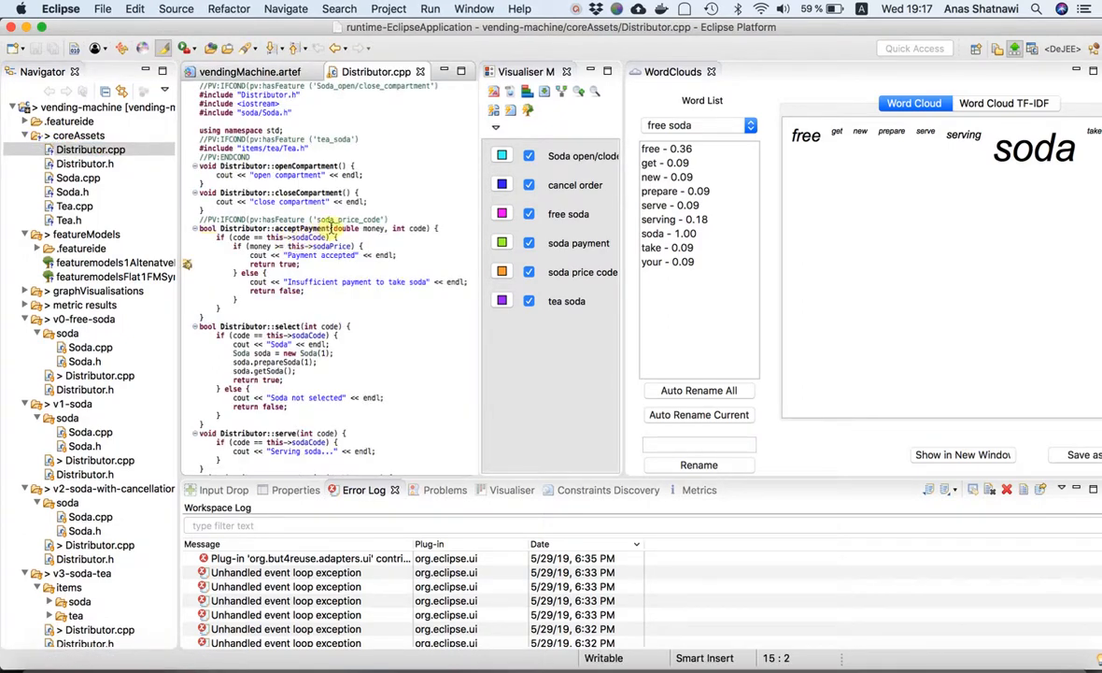
Review the annotated Distributor.cpp in coreAssets enlarged, close it and open Distributor.h from the same folder.
key(ctrl+m)
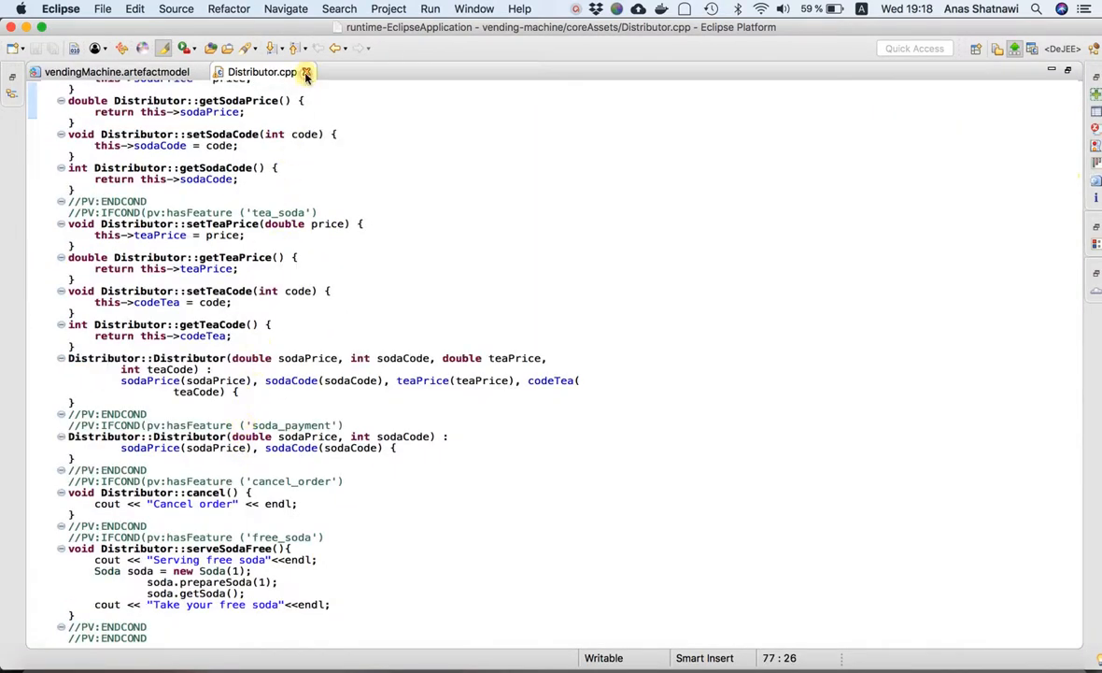
click(306, 74)
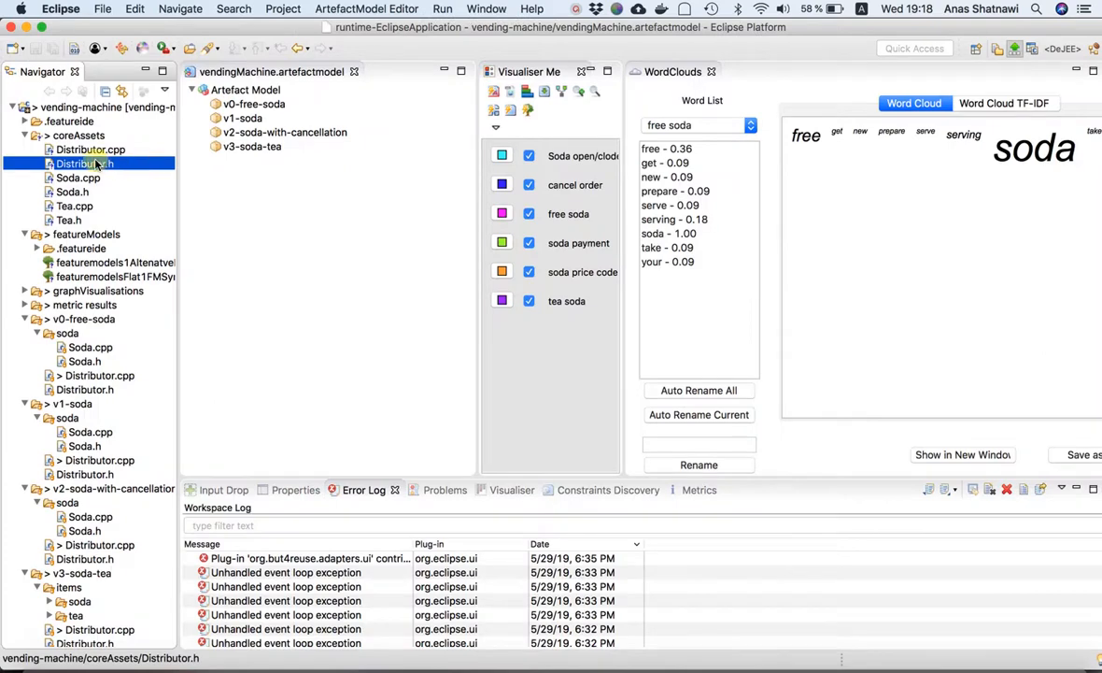
double_click(97, 163)
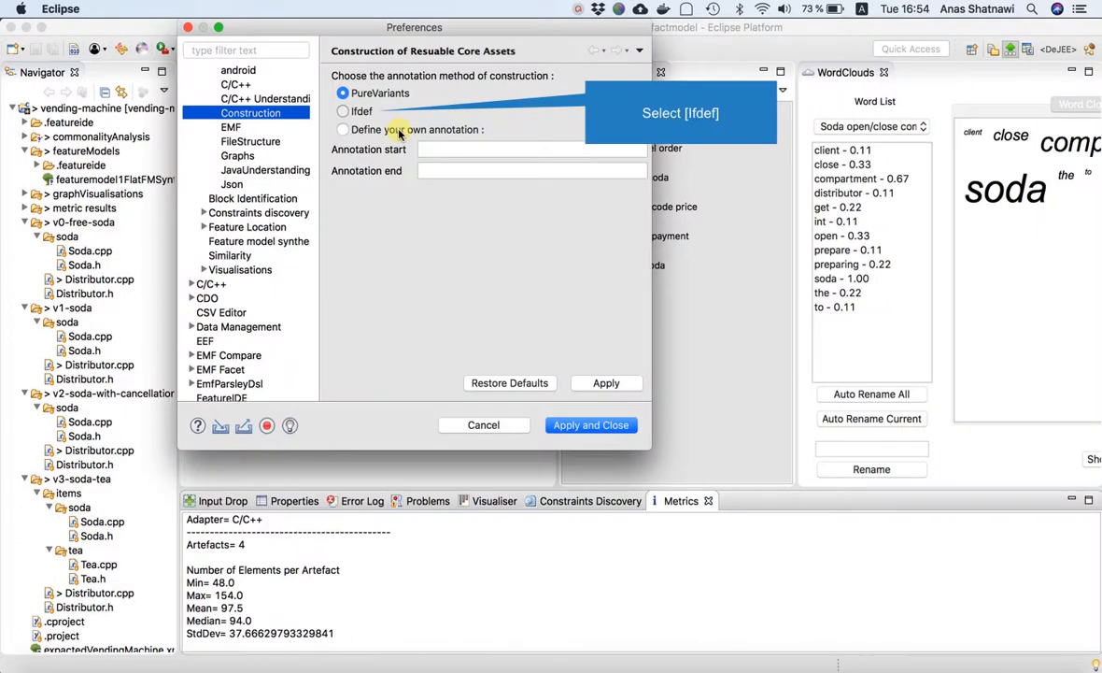
Set the core asset annotation method to Ifdef and construct the assets in platform:/resource/vending-machine/ifDef/.
click(343, 111)
click(576, 425)
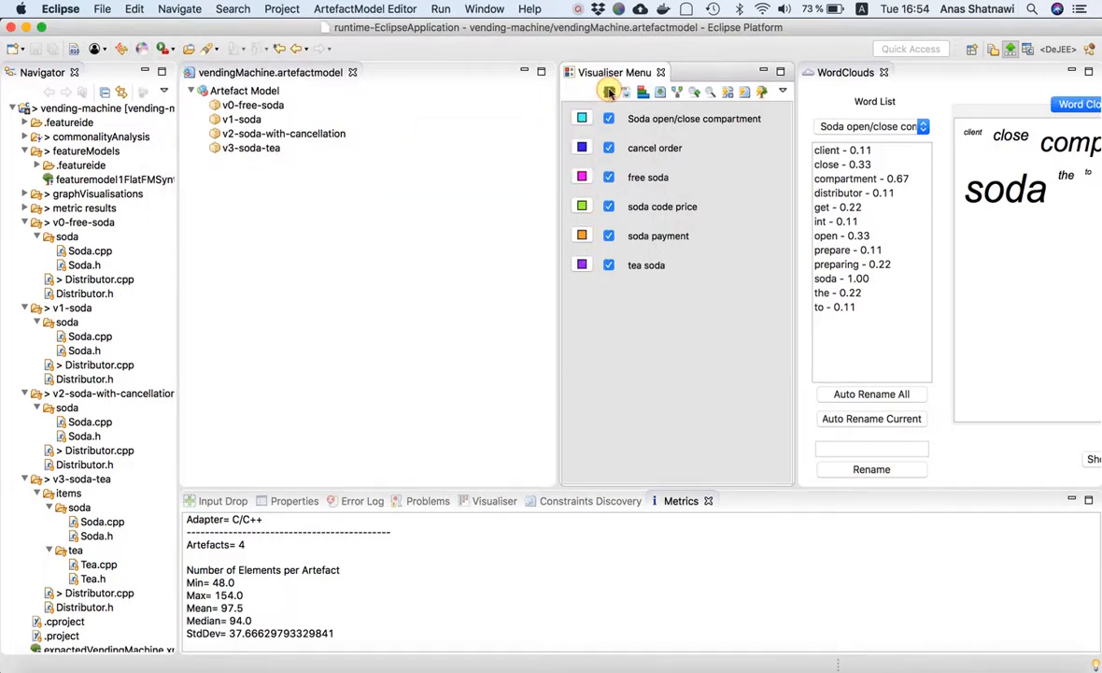
click(609, 92)
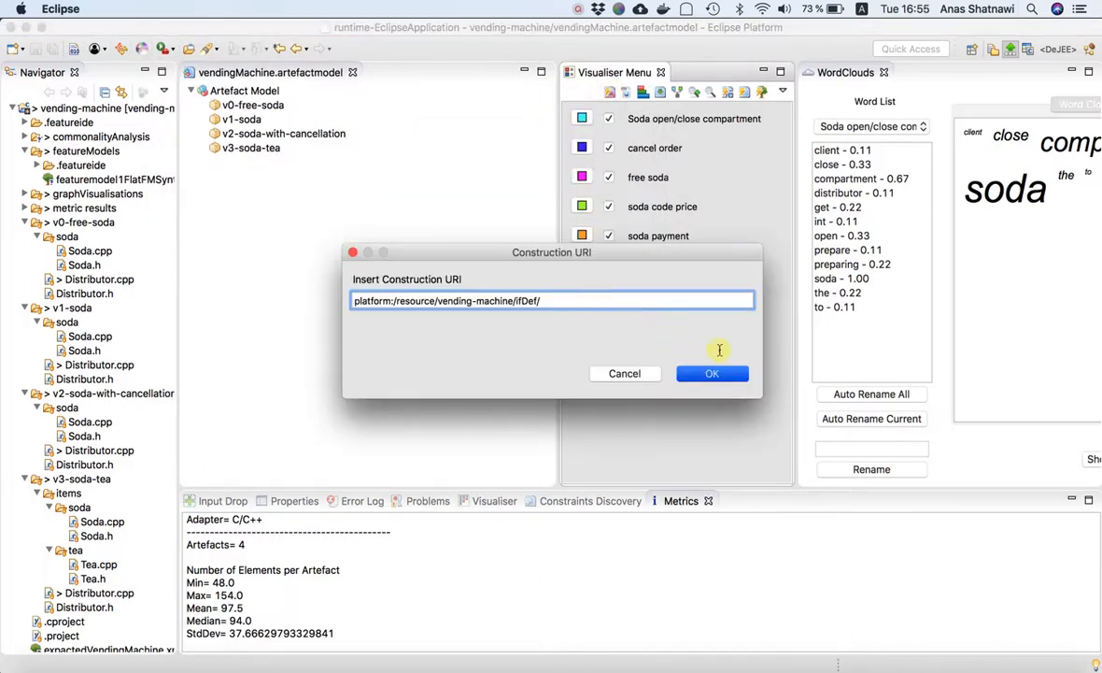
click(730, 372)
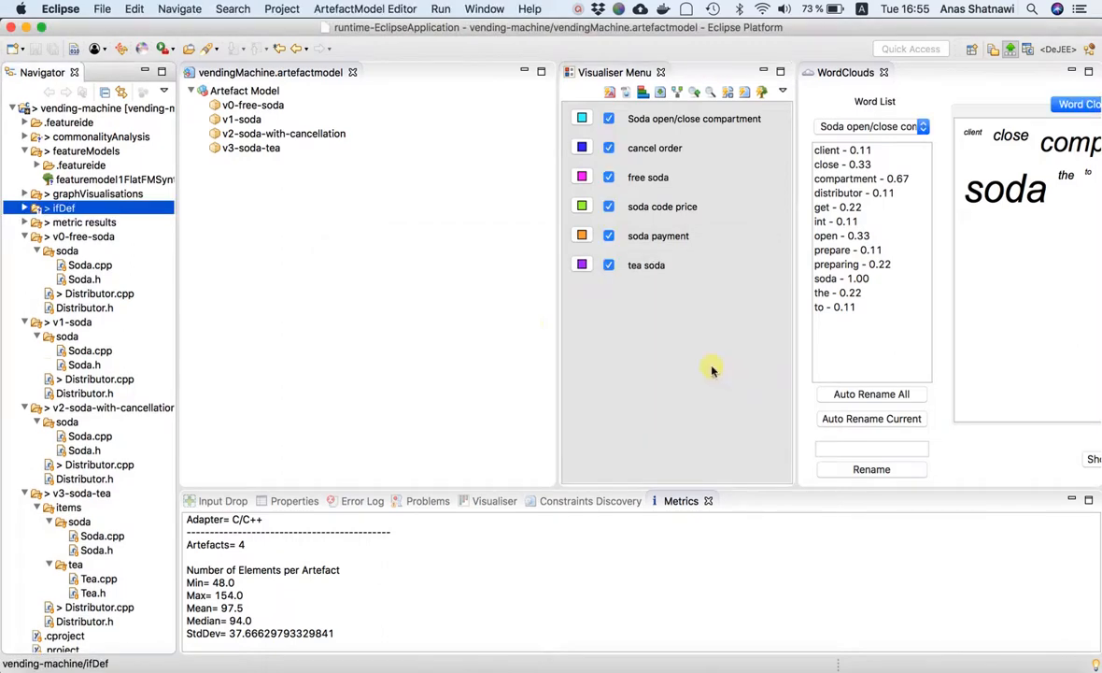
Review the generated Distributor.cpp in the ifDef folder, close it and open Distributor.h from the same folder.
key(Right)
key(Down)
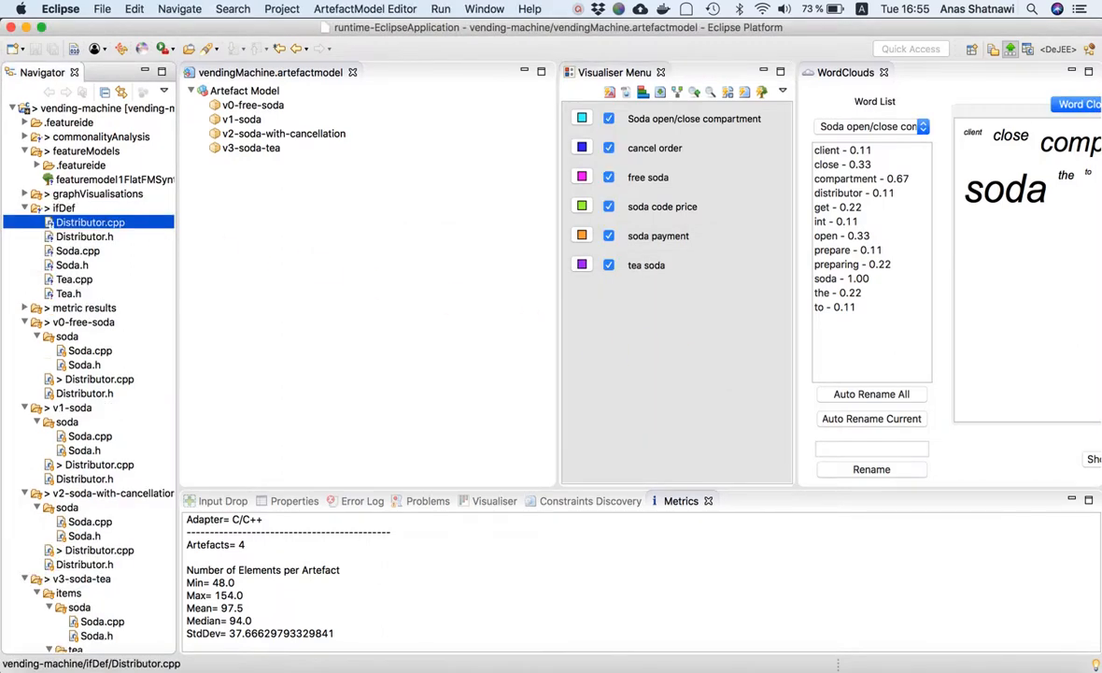
key(Return)
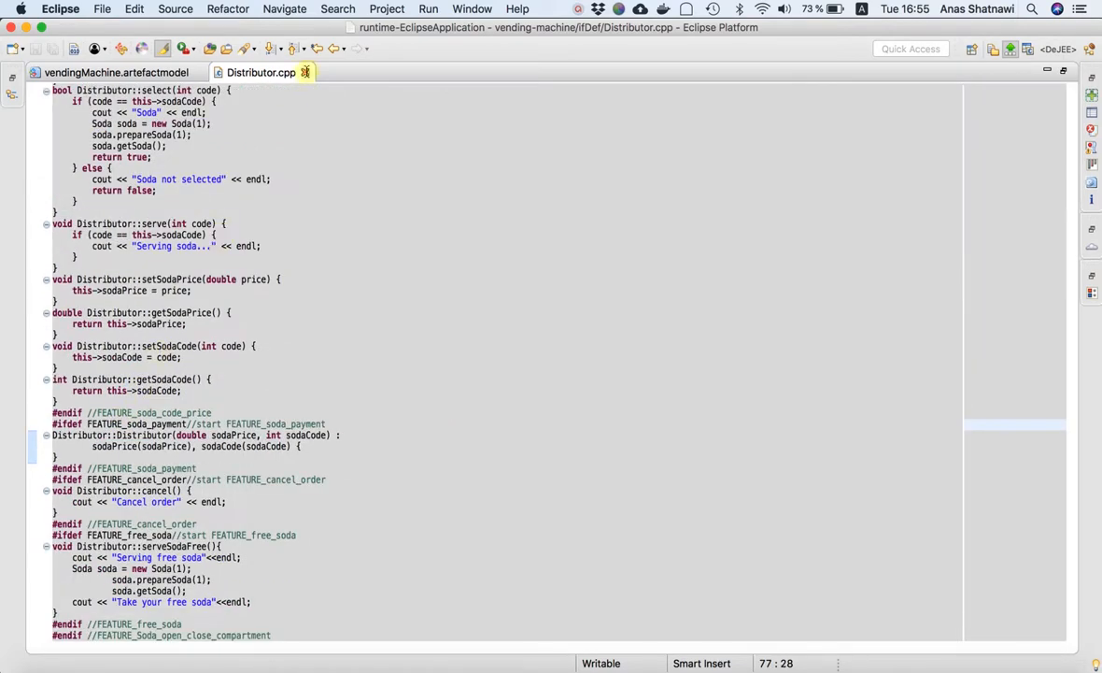
click(304, 72)
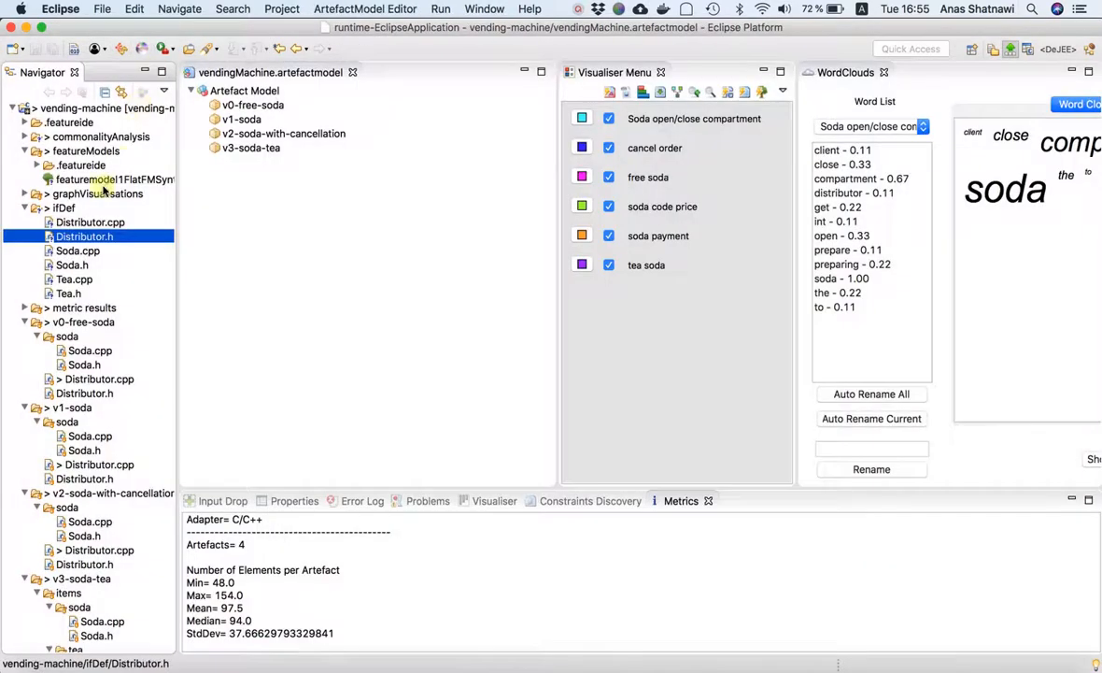
double_click(79, 233)
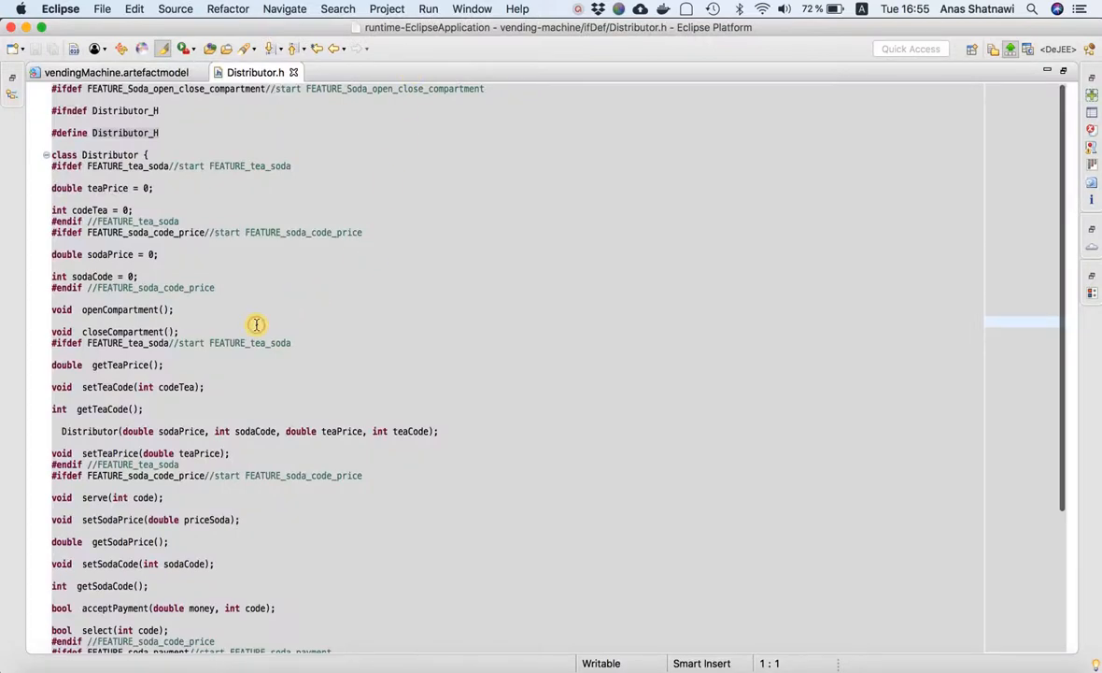